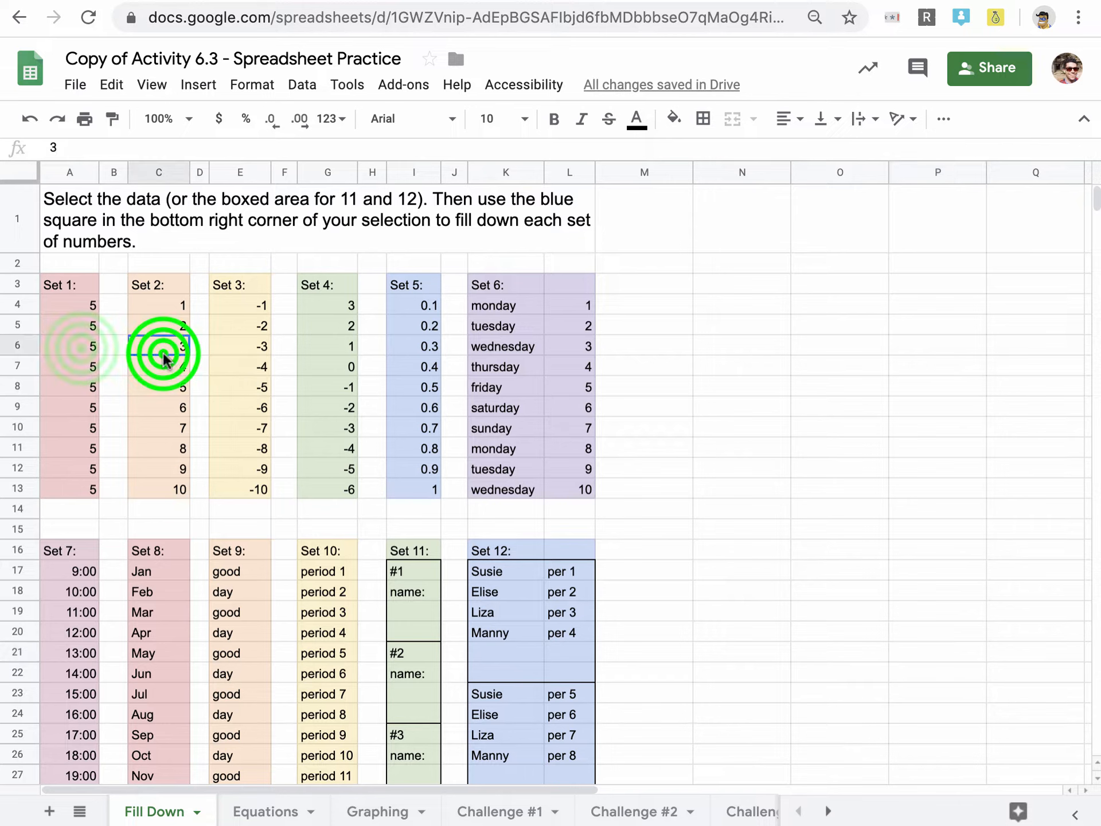
- Clear rows 6 to 13 of Sets 1 to 6 and fill them down again from rows 4 and 5
drag(81, 356, 562, 484)
key(Delete)
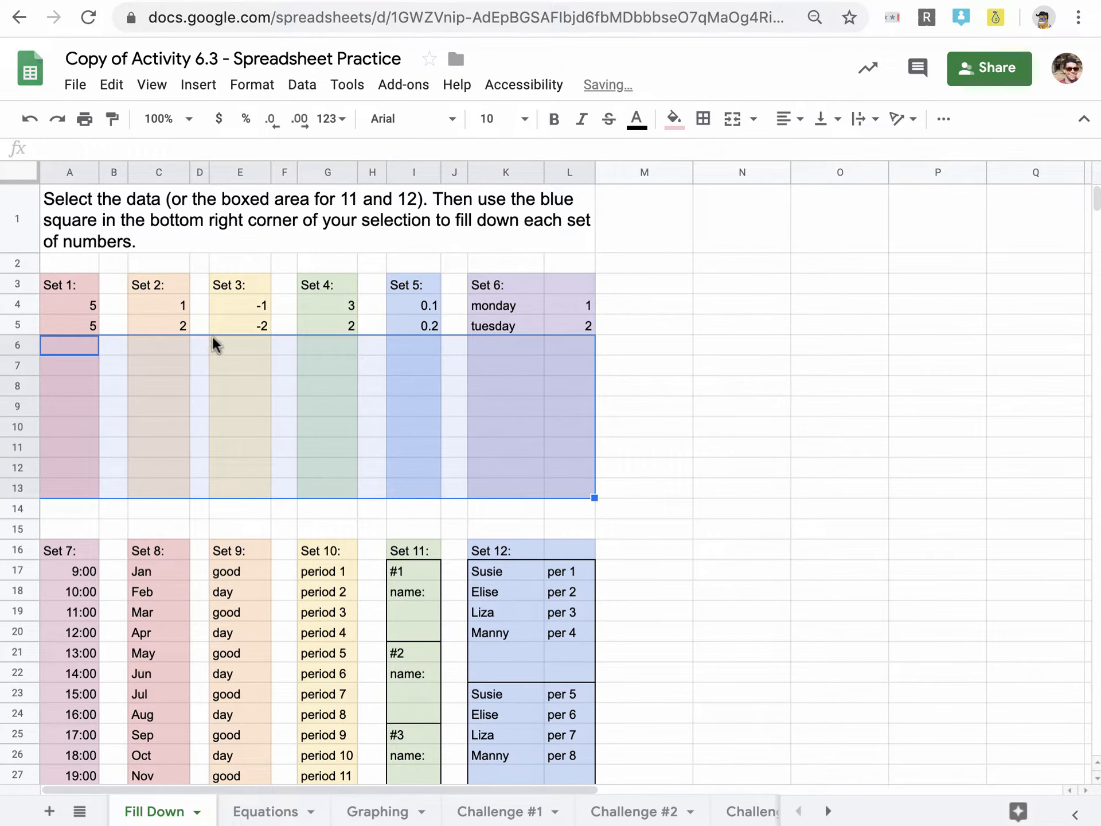
drag(74, 305, 606, 484)
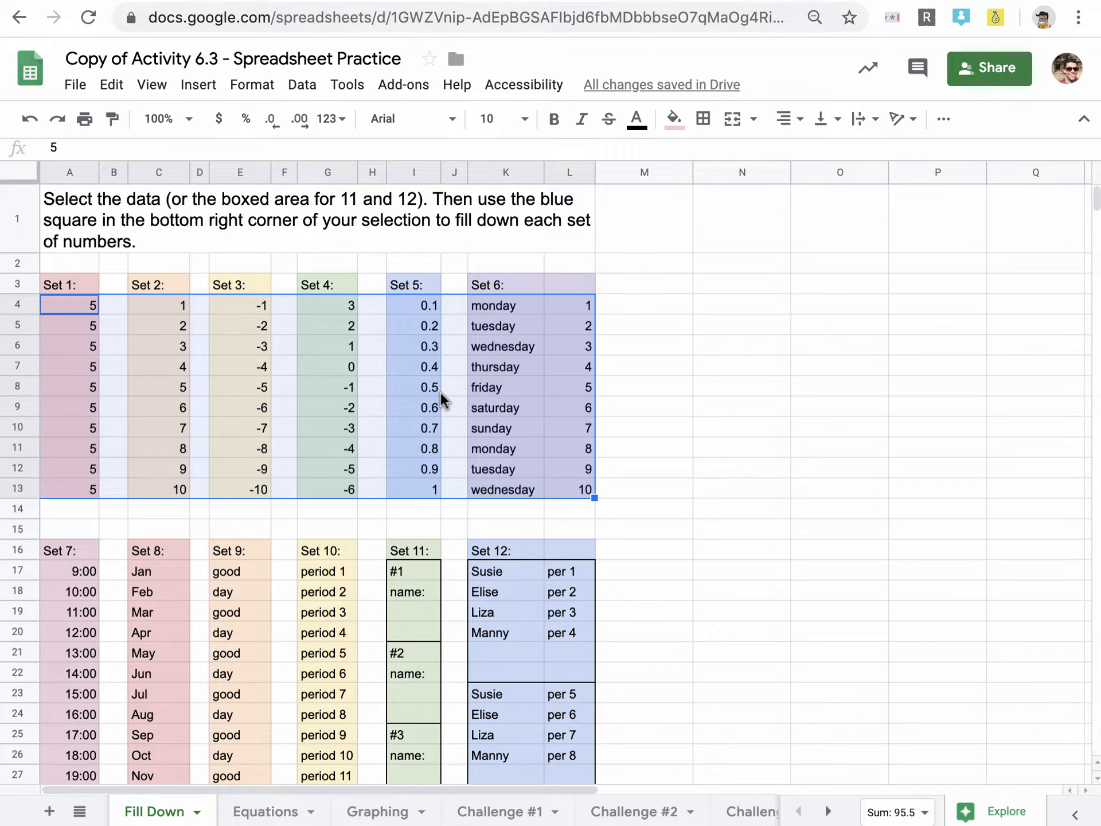
click(644, 325)
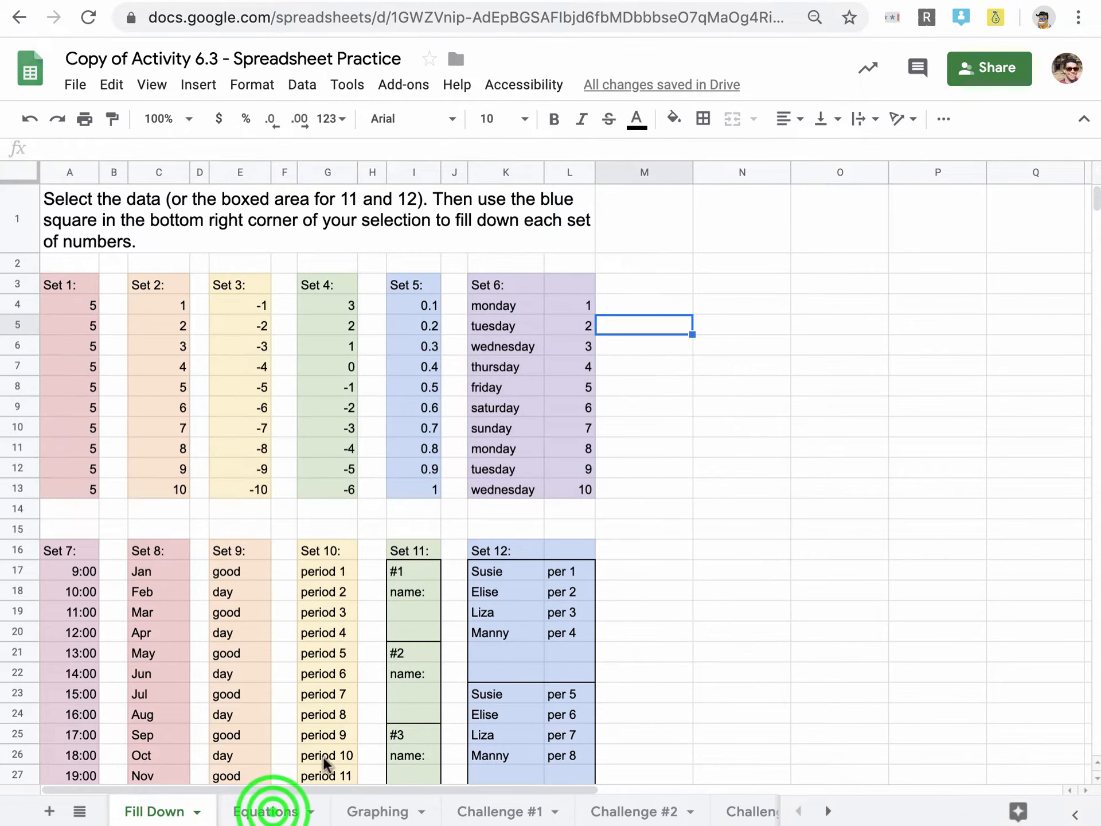
- On the Equations sheet, enter the formula =A5 in cell B5 of the y = data column
click(268, 811)
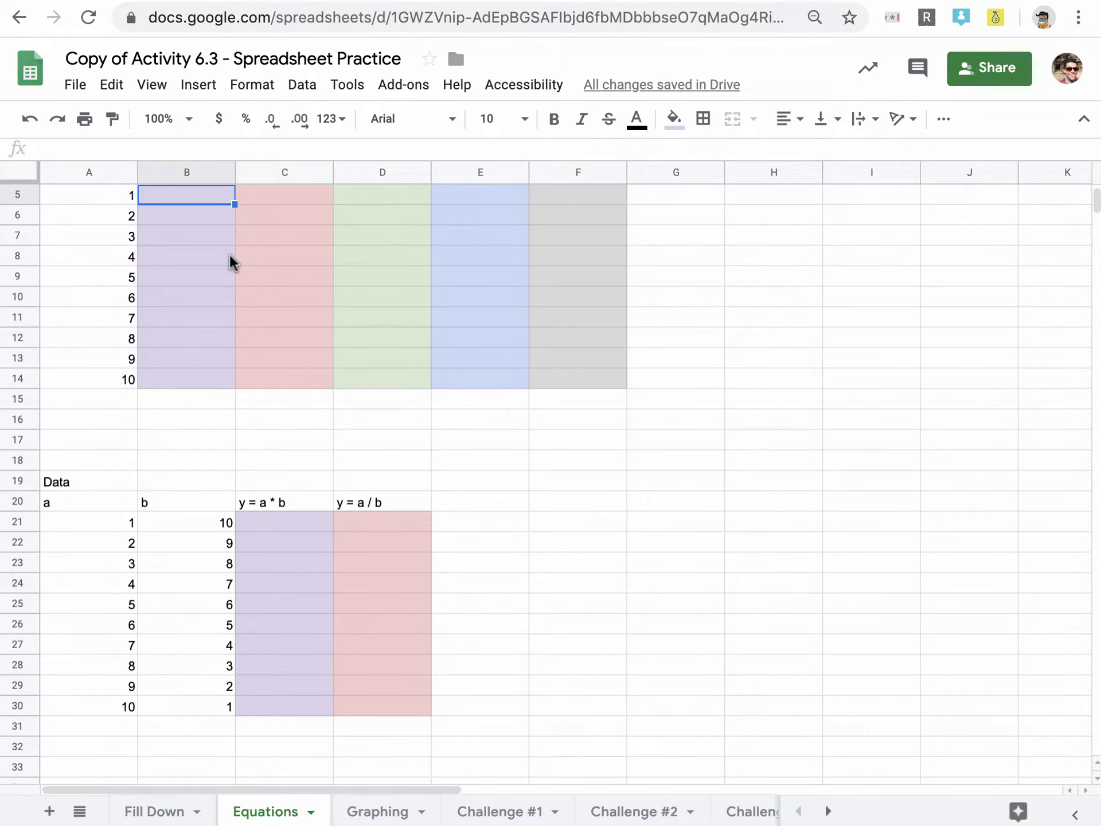
scroll(230, 255, up, 1)
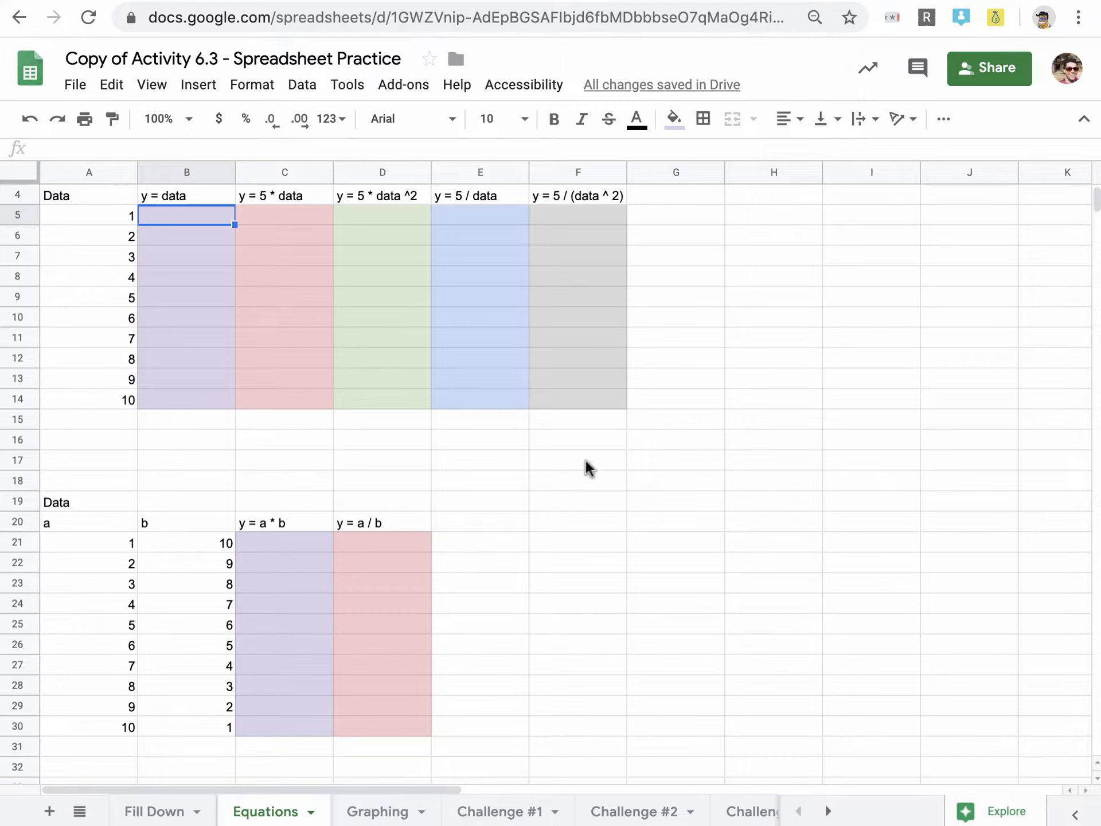
click(281, 810)
text(=)
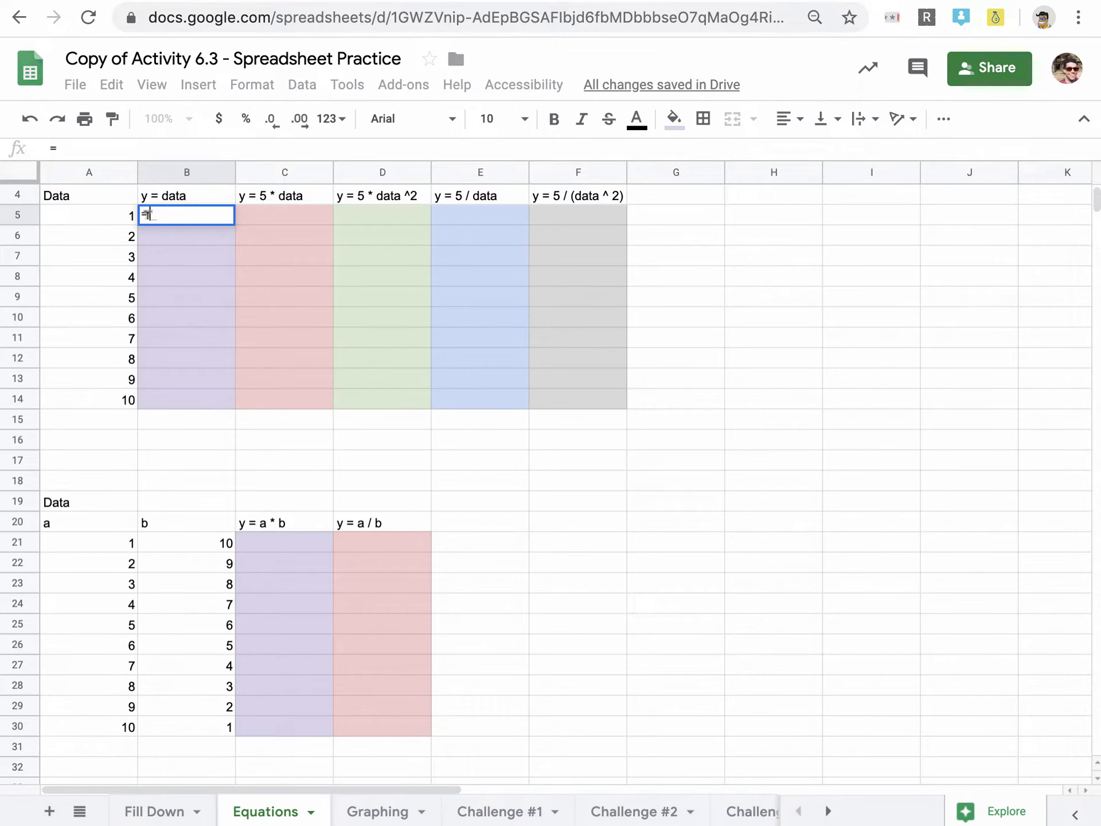
click(119, 218)
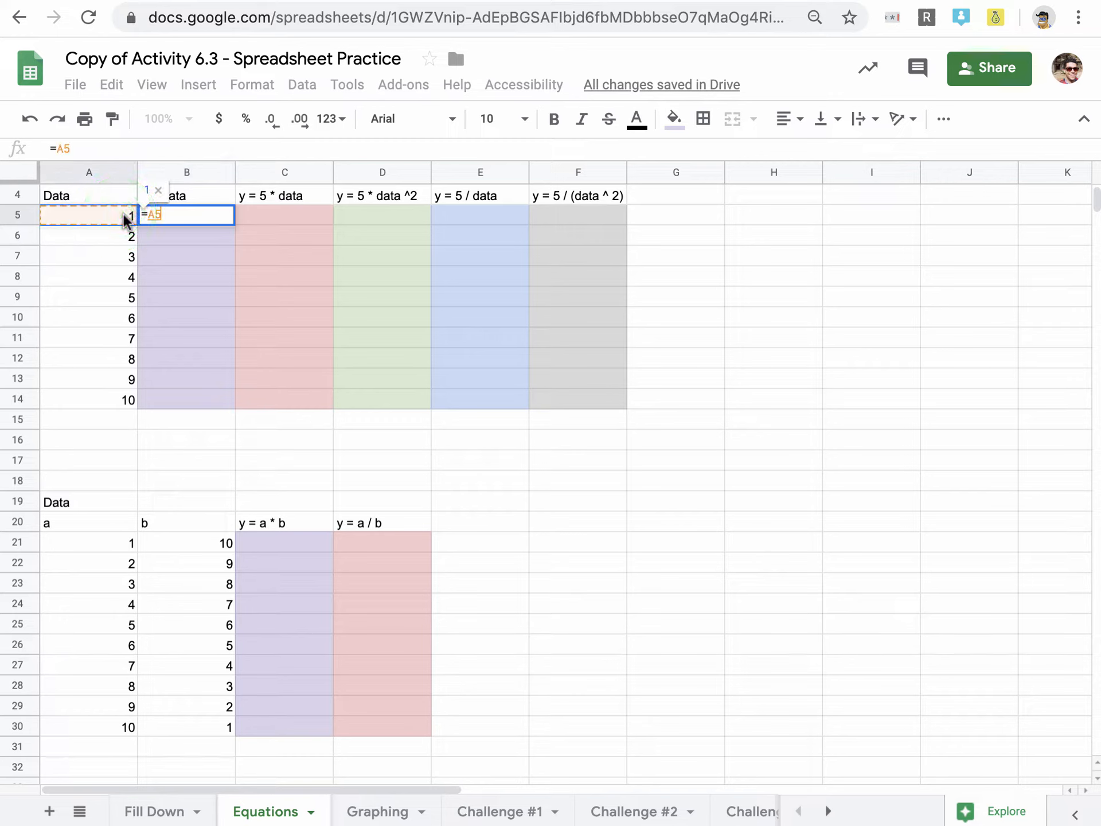
key(Return)
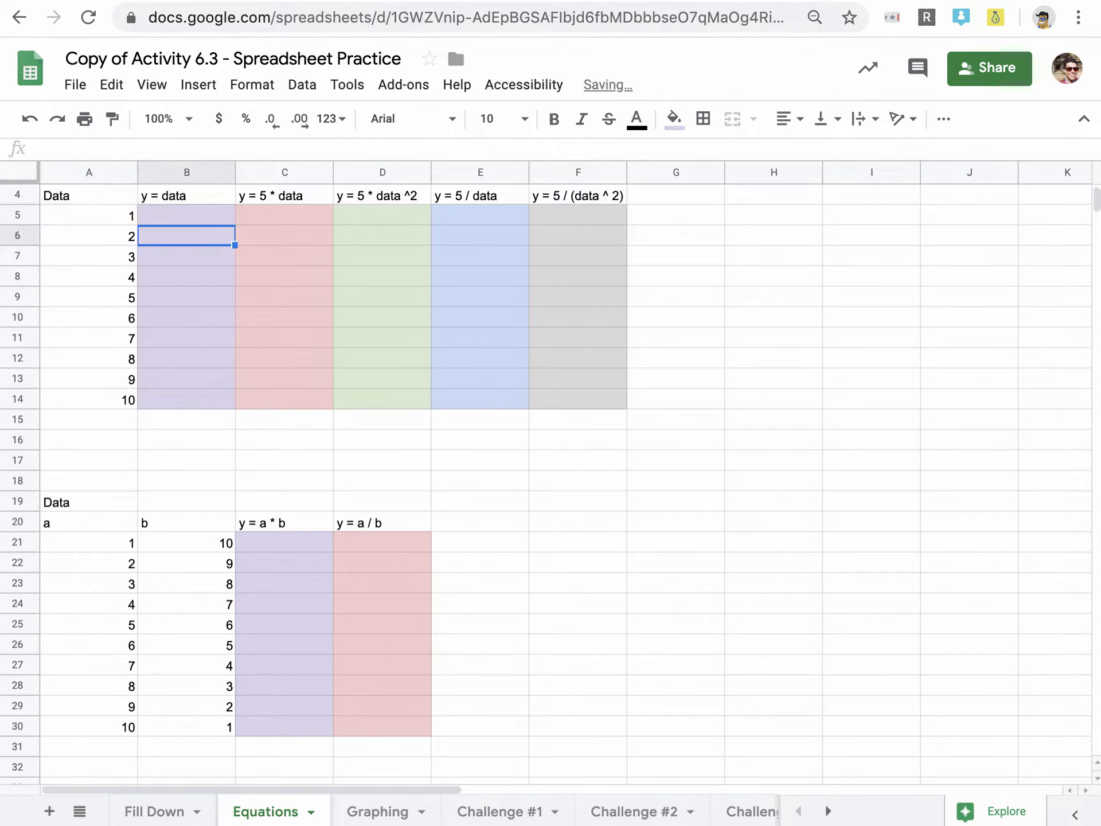
- Test the B5 formula by setting A5 to 3.14, inspect B5, and undo the change
click(78, 216)
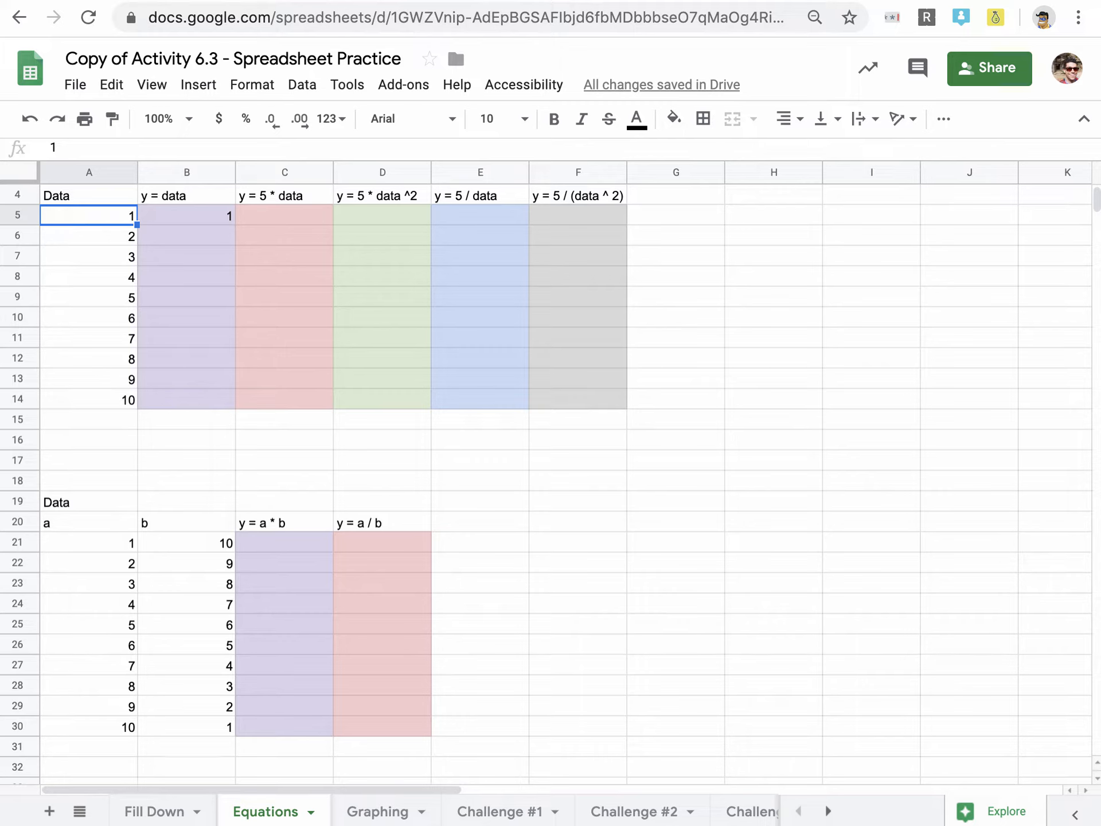
text(3.14)
key(Return)
click(162, 216)
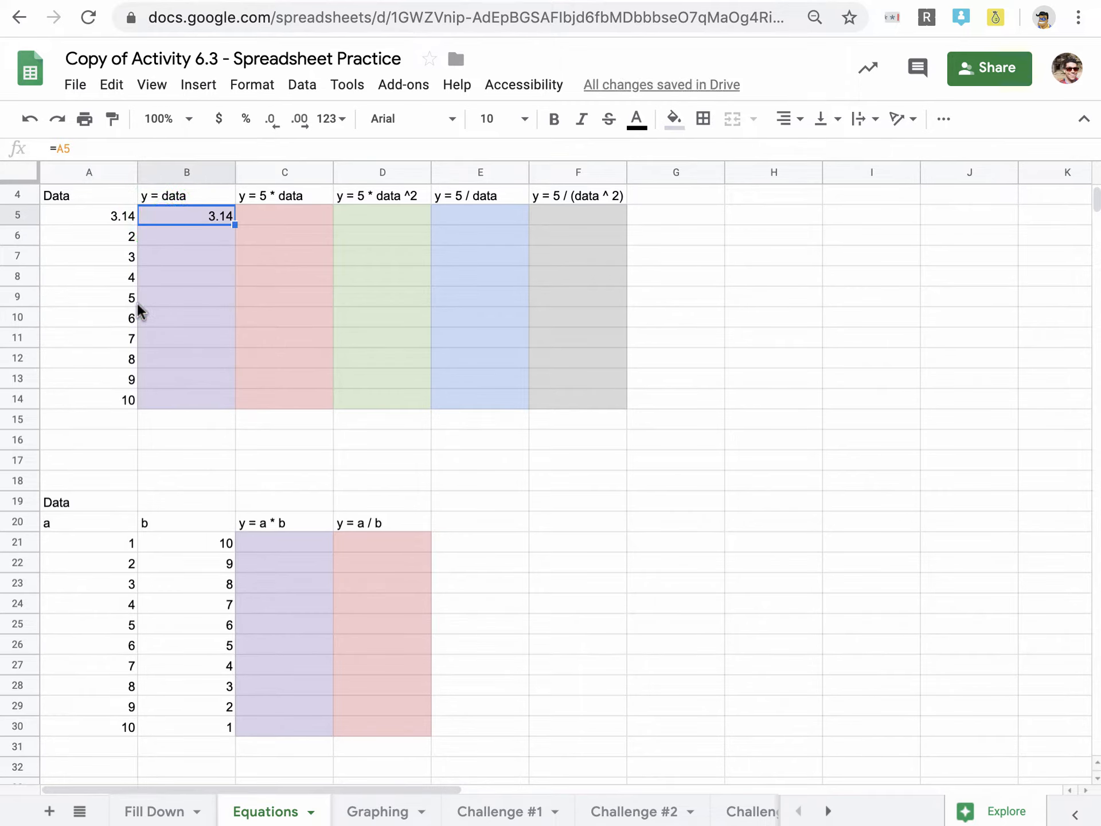
key(ctrl+z)
- Enter =A6 in cell B6 and fill the formulas from B5:B6 down to B14
click(196, 238)
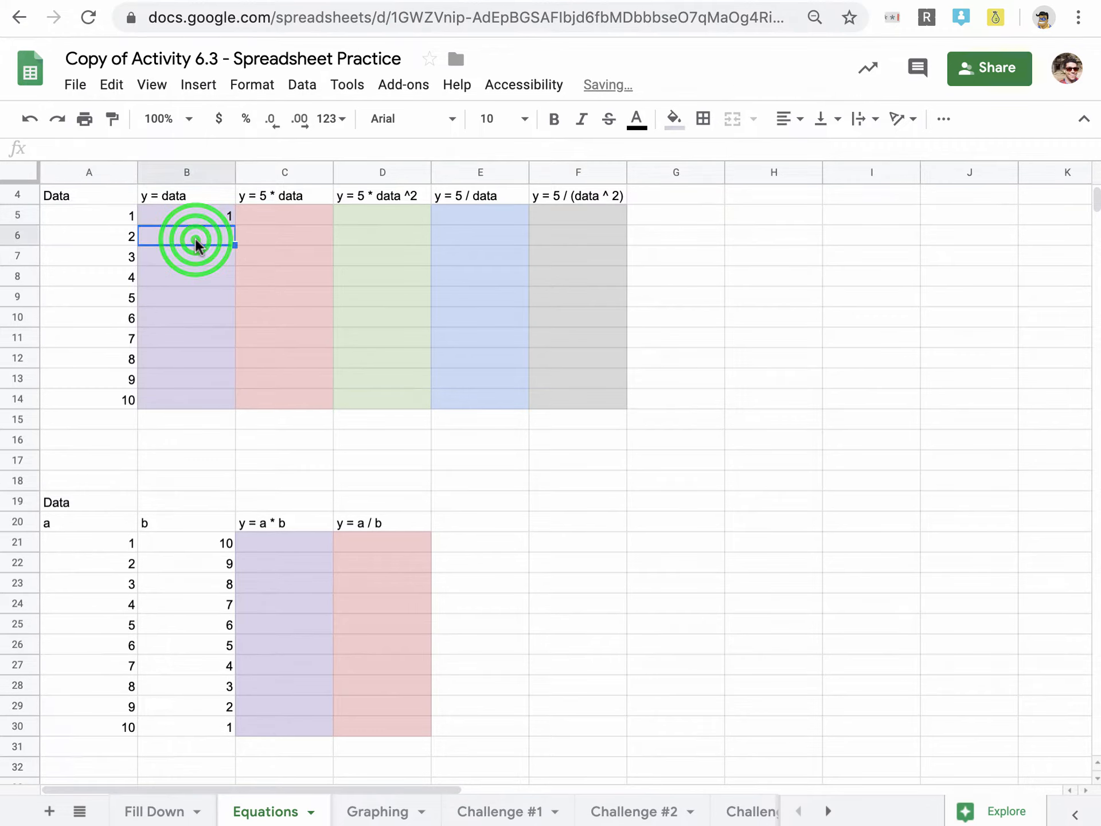
text(=)
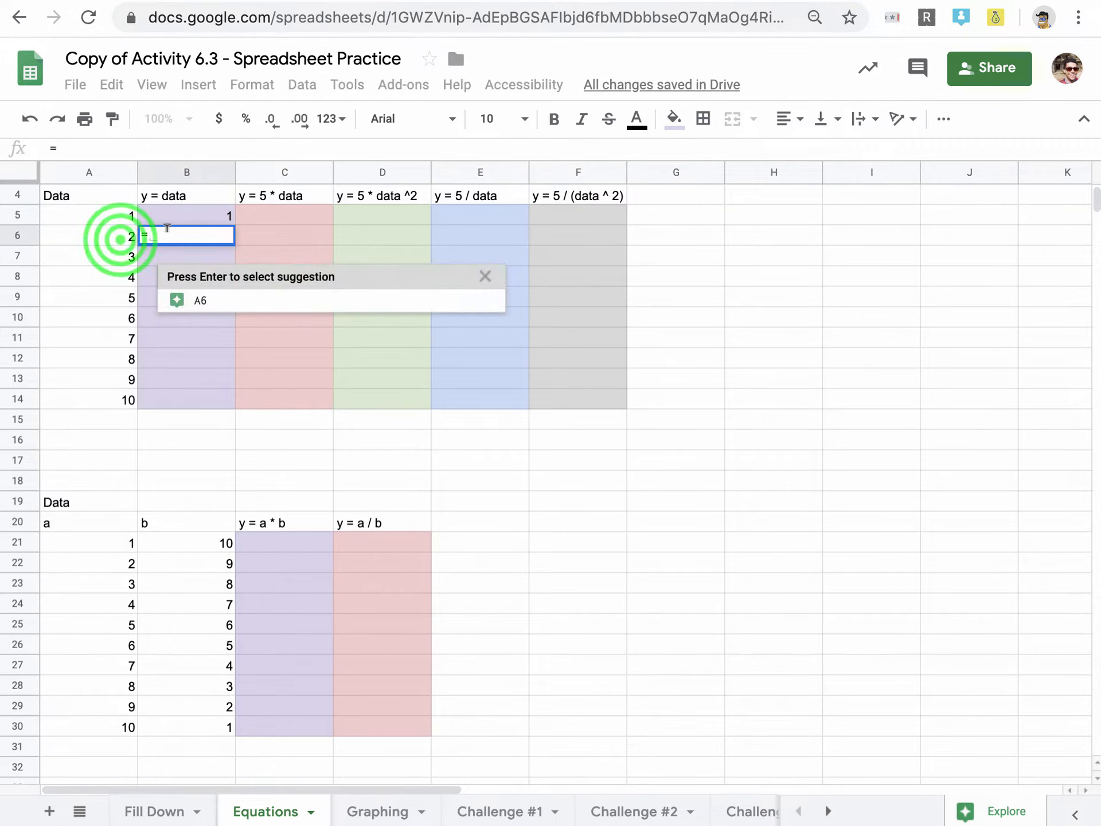
click(120, 239)
key(Return)
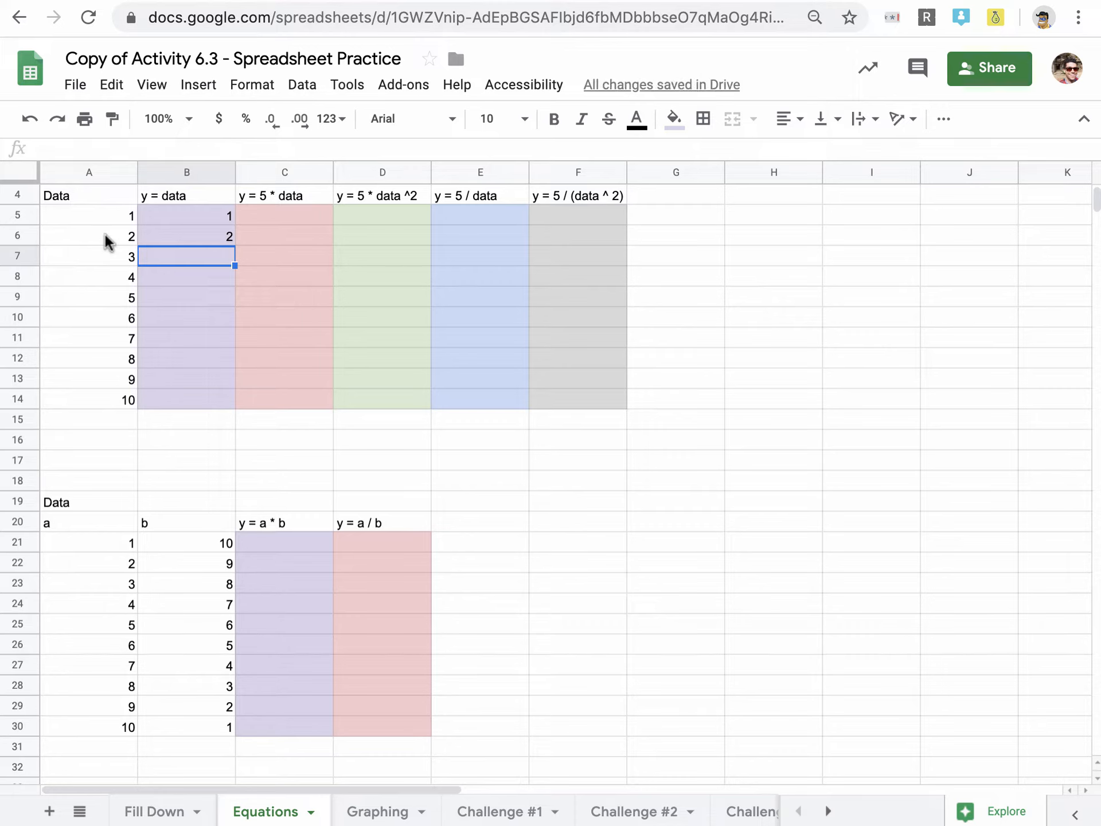
drag(208, 216, 232, 408)
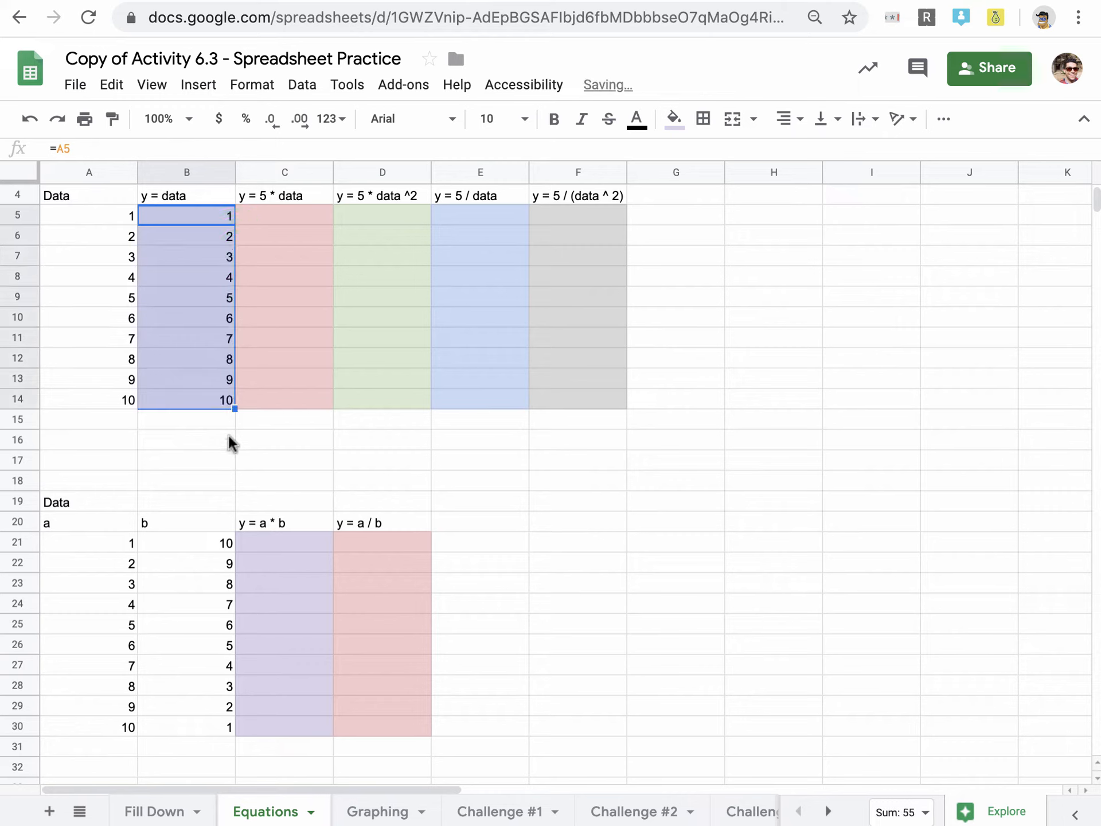
- Enter the formula =5*A5 in cell C5 of the y = 5 * data column
click(283, 214)
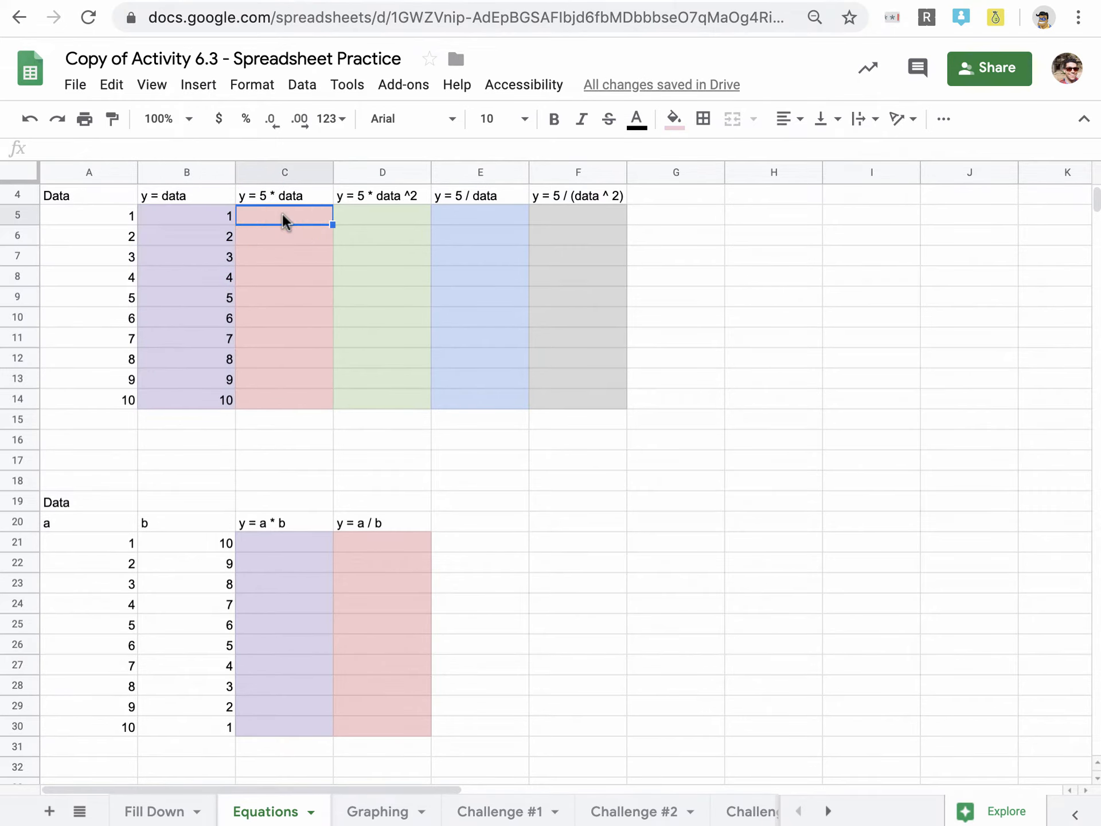
text(=)
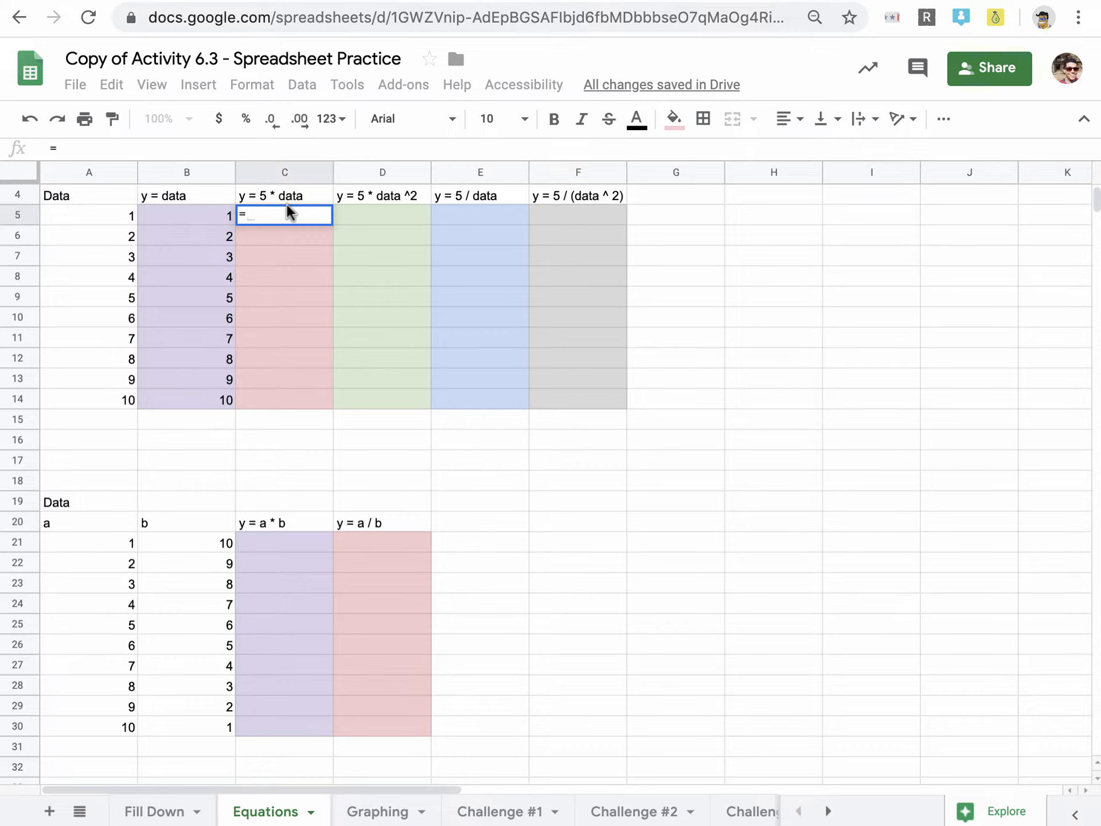
text(5)
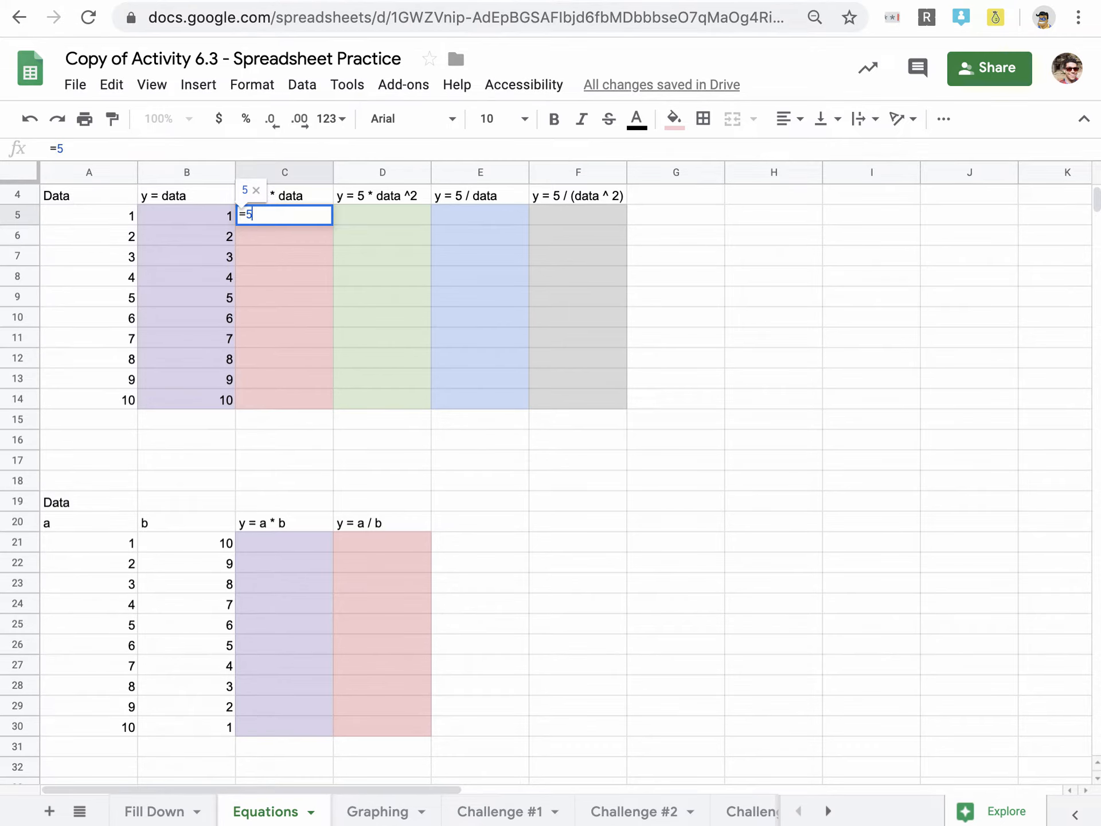
text(*)
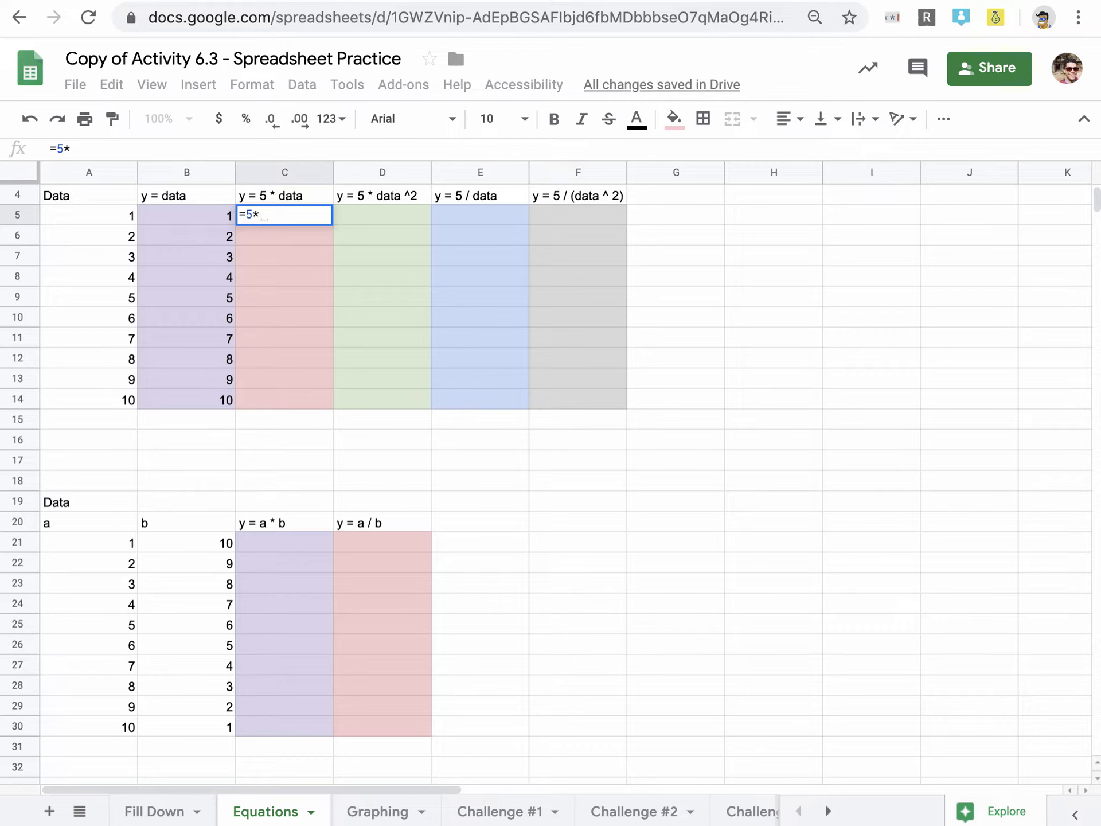
click(88, 221)
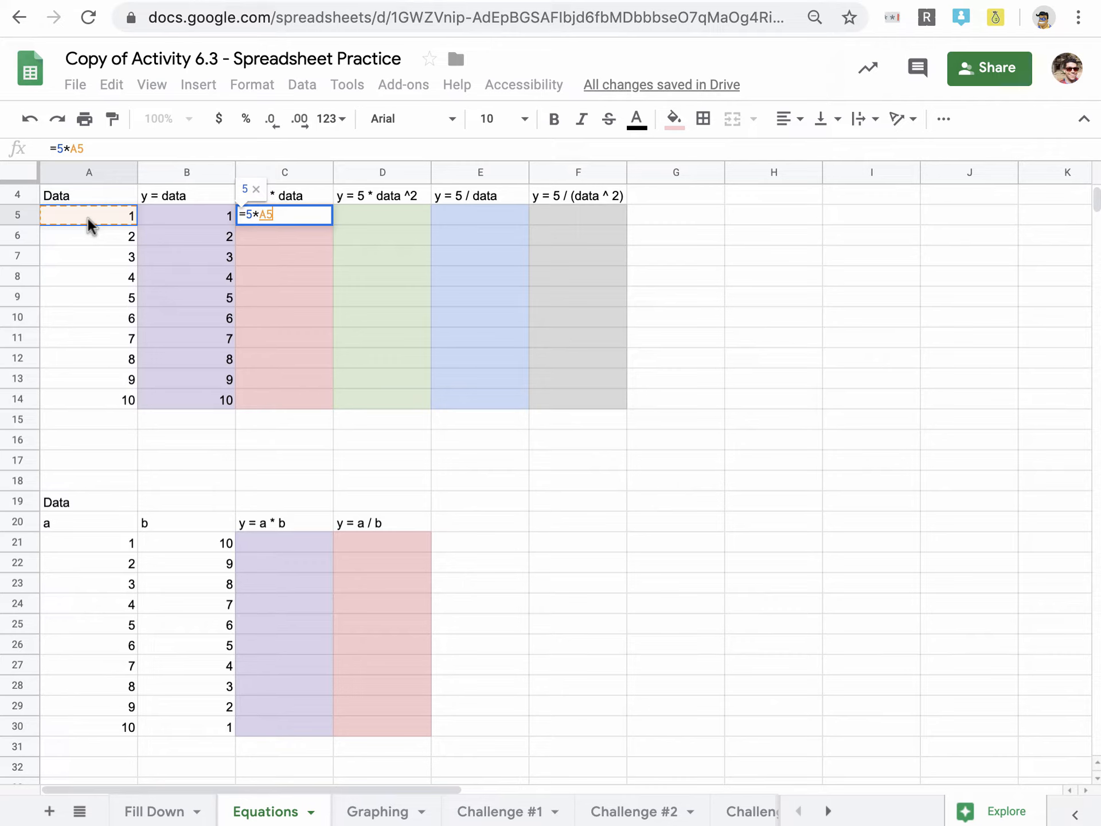
key(Return)
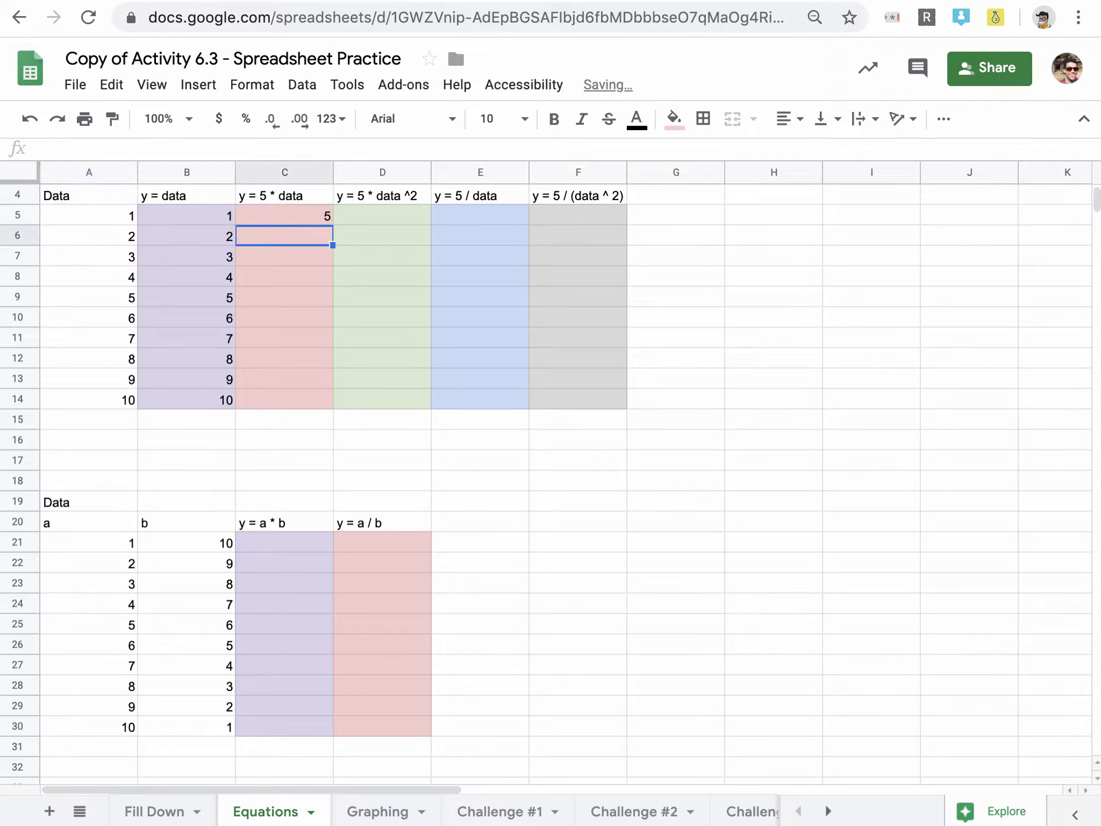
- Enter =5*A6 in cell C6 and fill the formulas from C5:C6 down to C14
text(=)
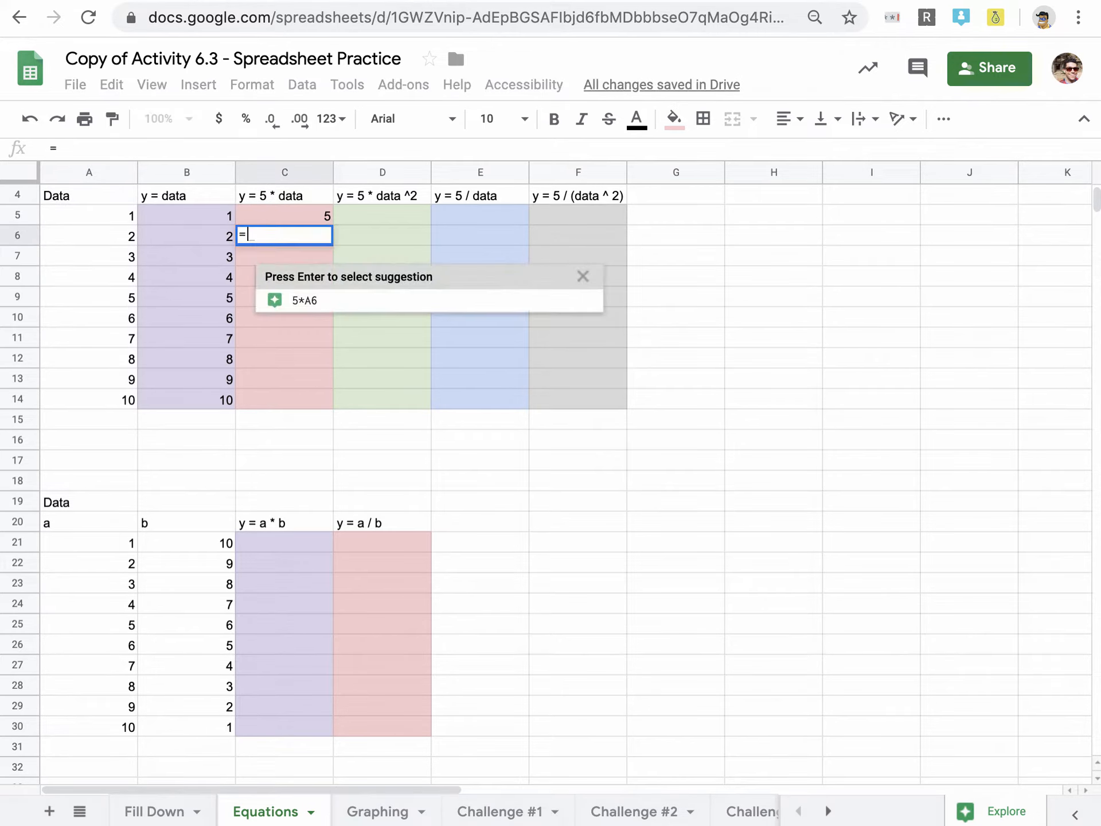
text(5*)
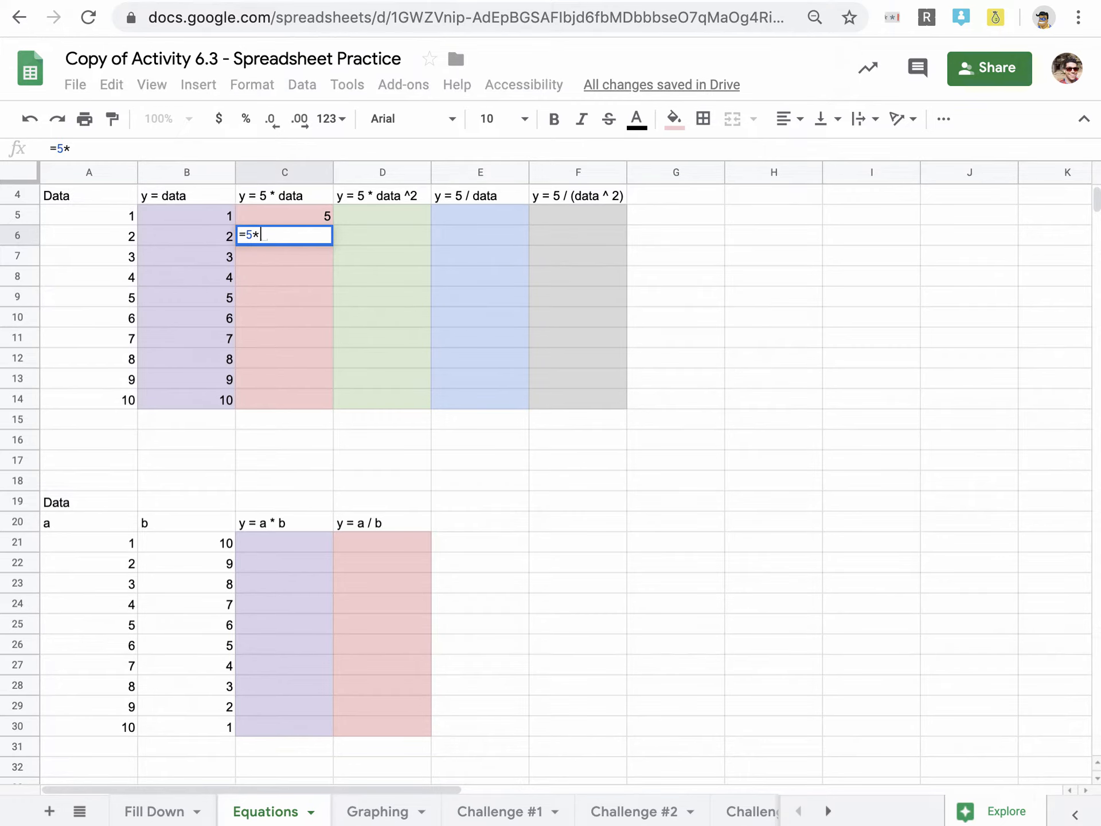
click(60, 229)
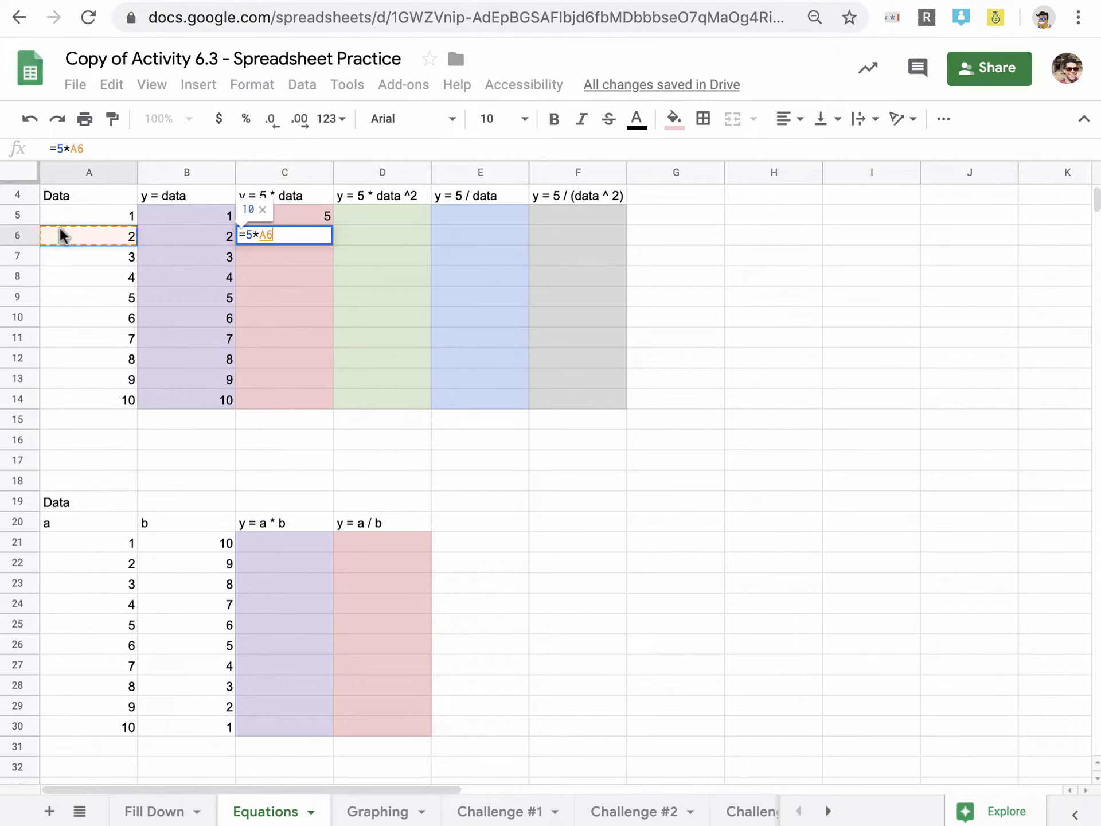
key(Return)
click(309, 211)
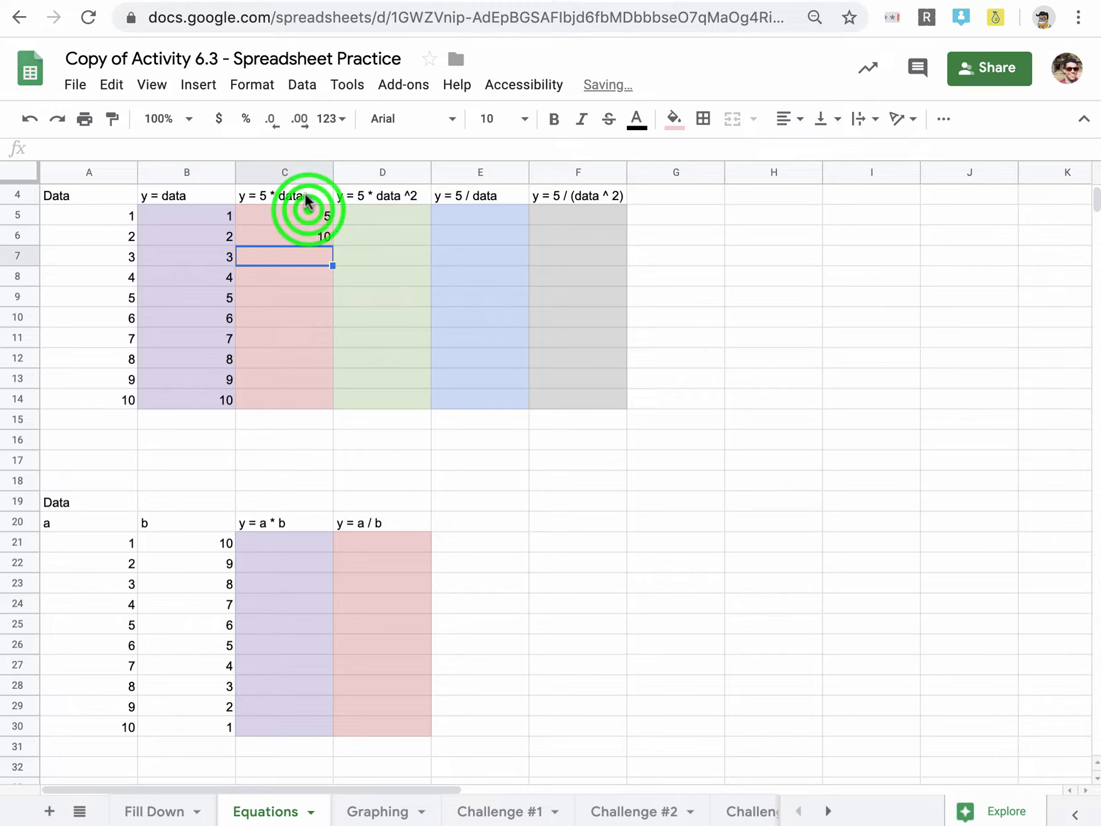
drag(310, 212, 345, 403)
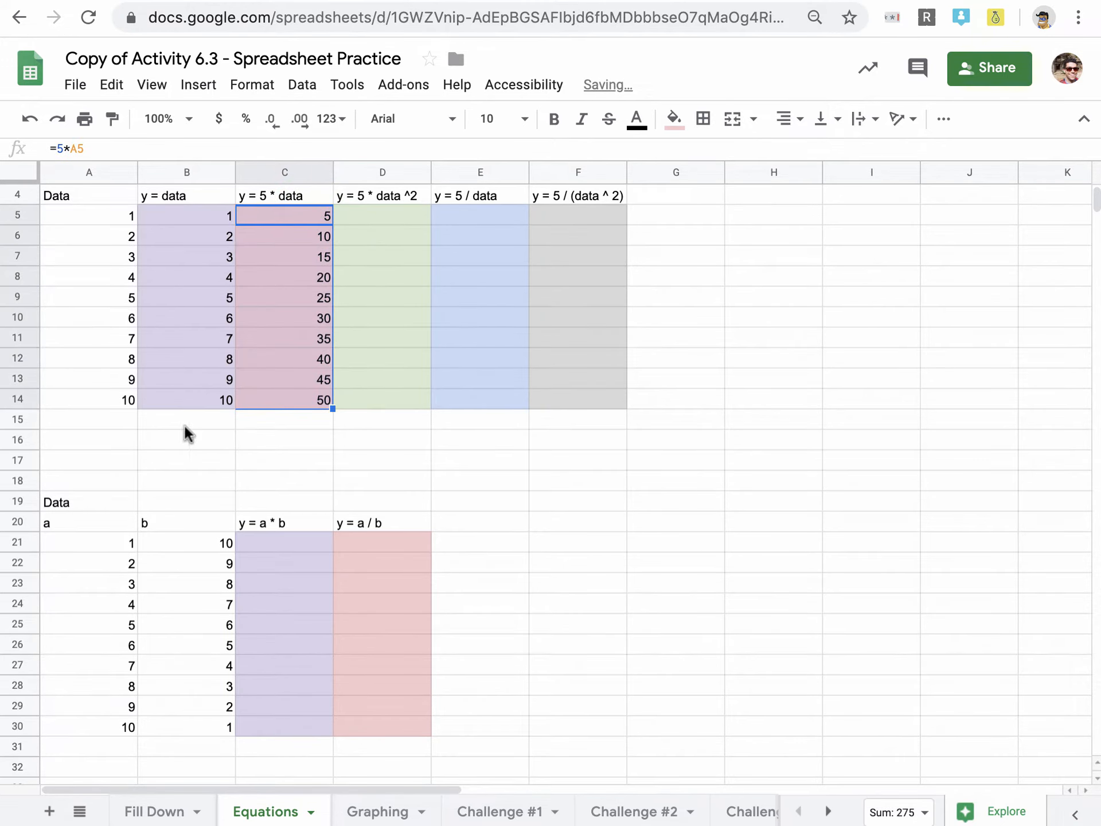
- Test the formulas in row 9 by setting A9 to 55, and undo the change
click(121, 298)
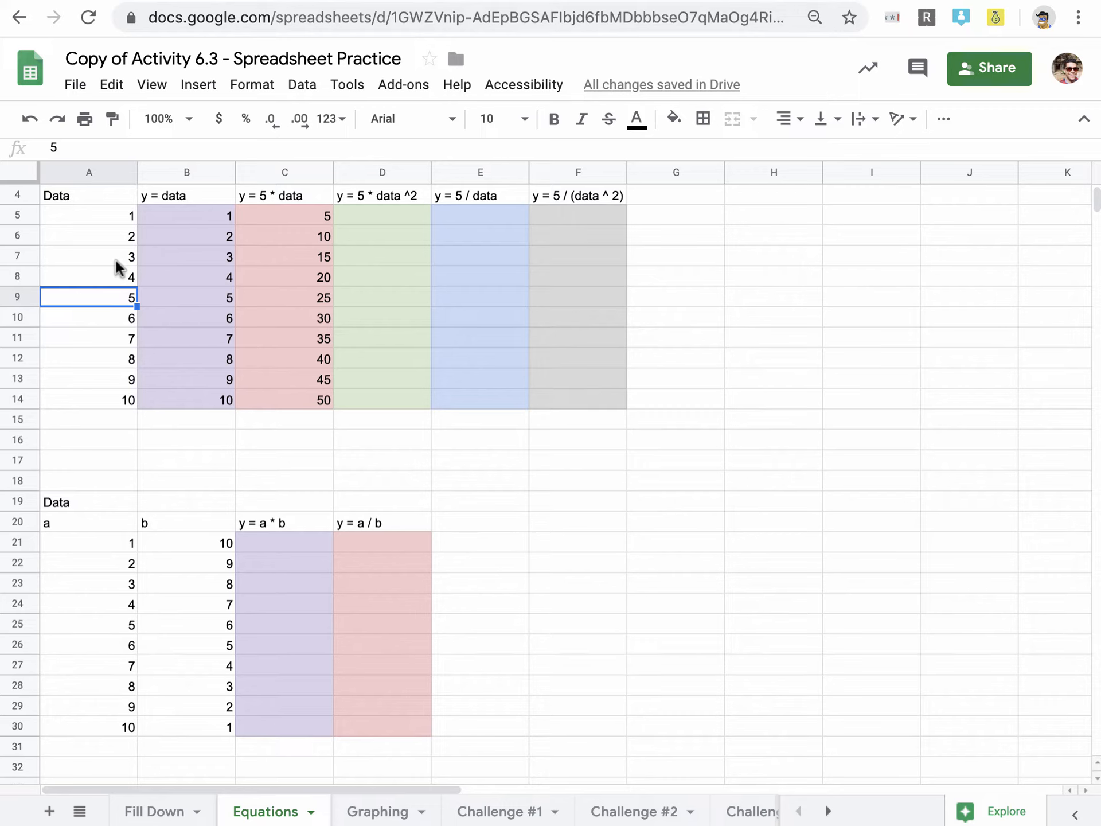
text(55)
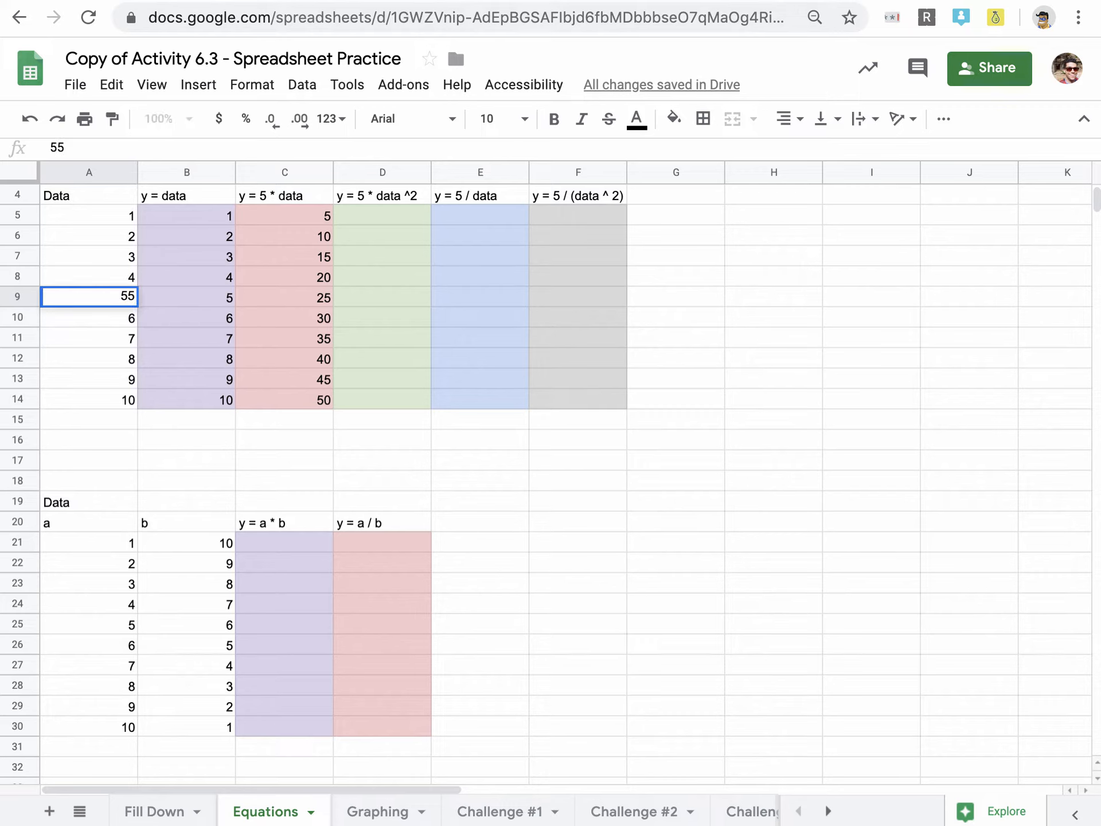
key(Return)
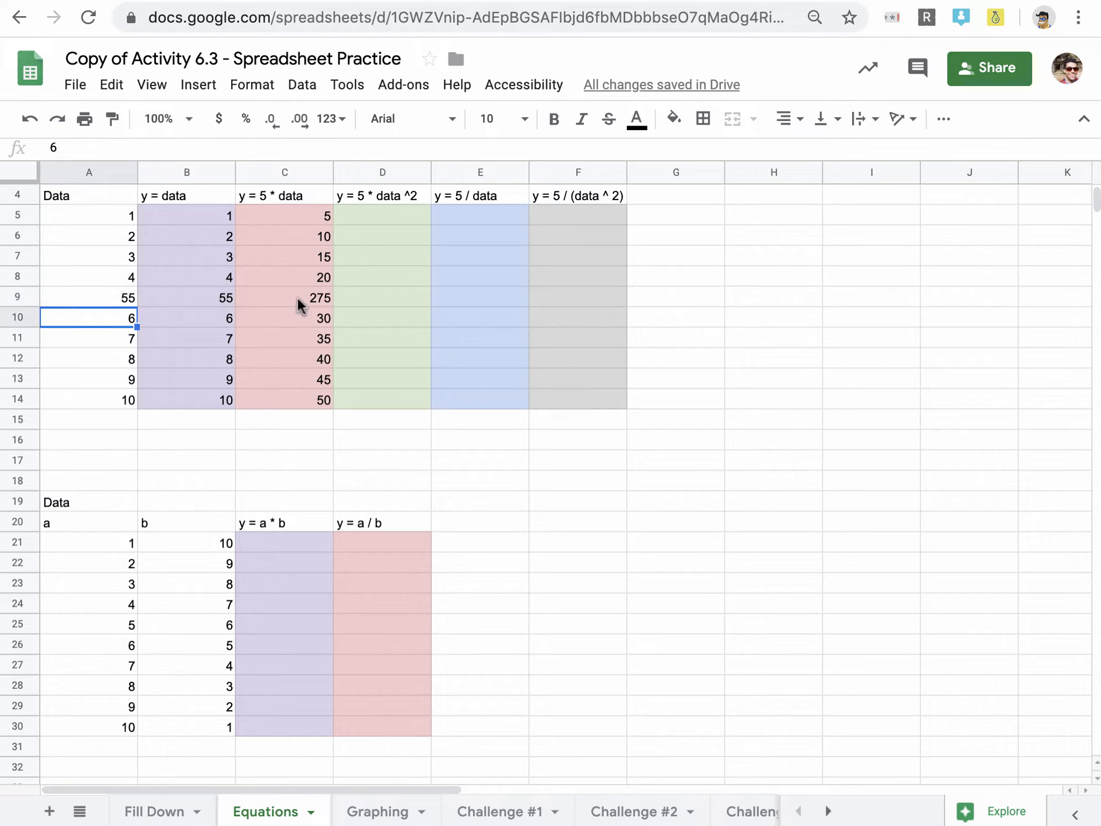
key(ctrl+z)
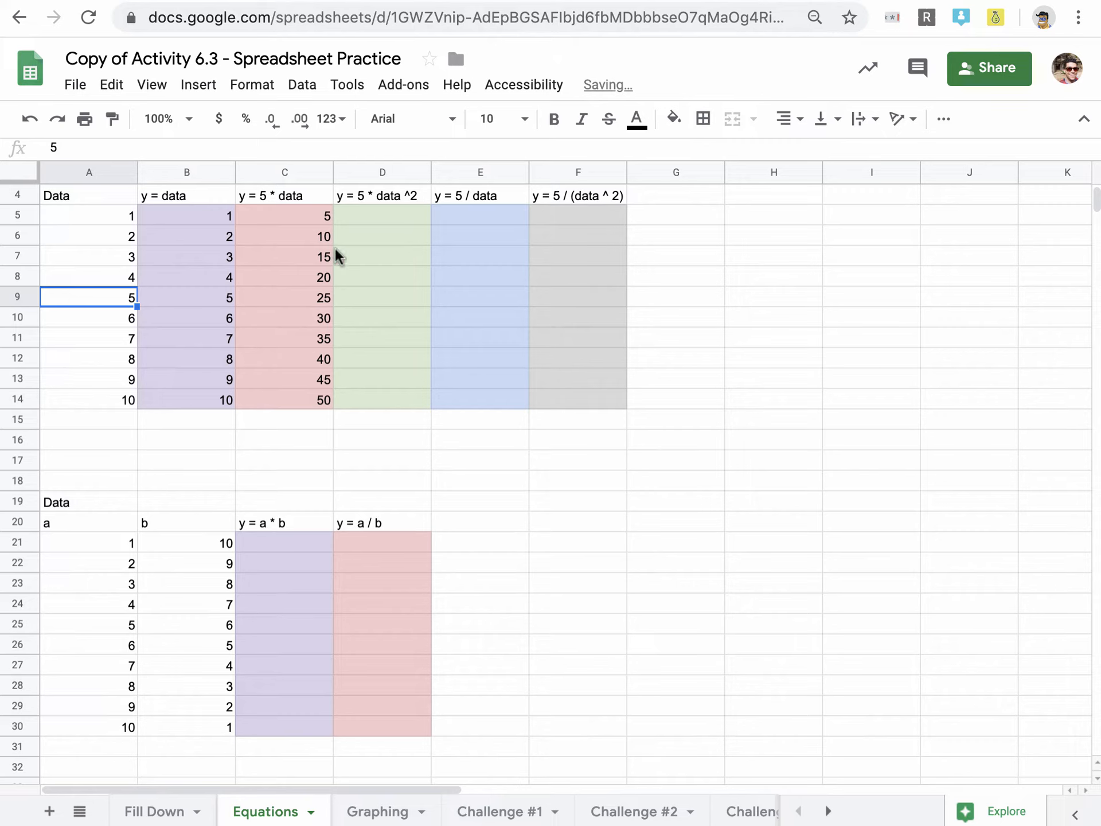
- Enter the formula =5*A5^2 in cell D5 of the y = 5 * data ^2 column
click(378, 216)
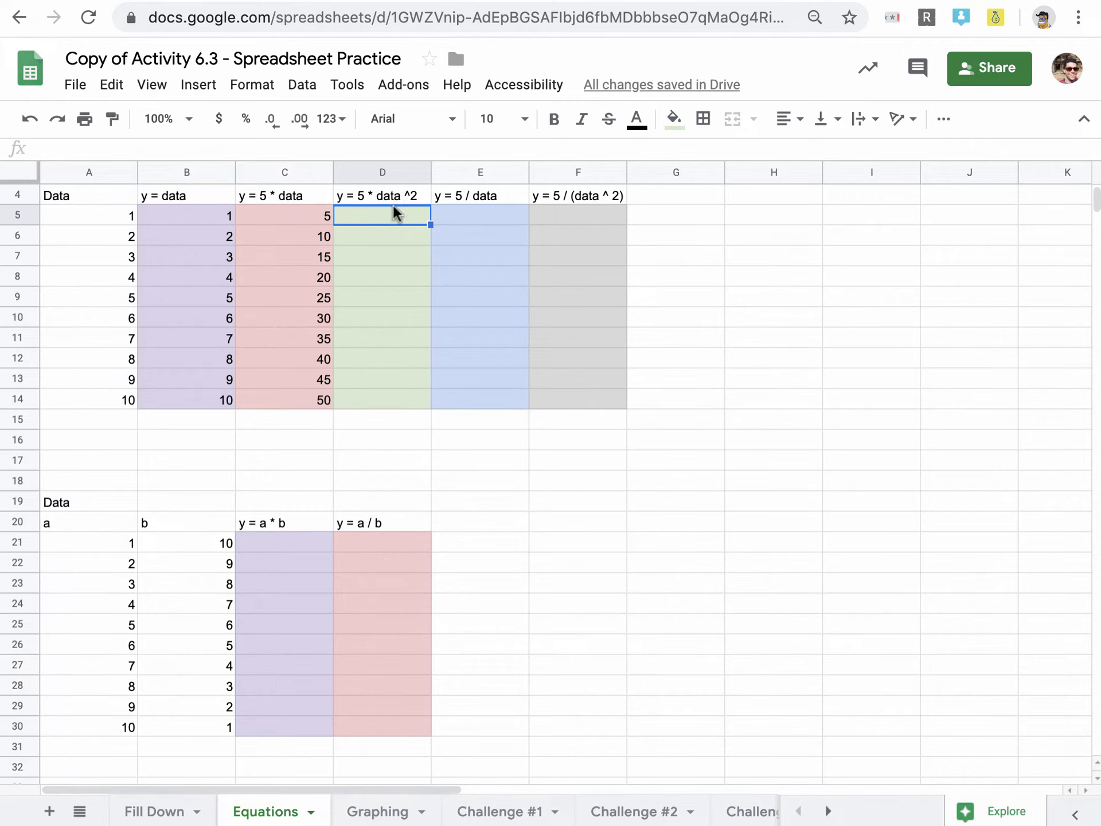
click(103, 215)
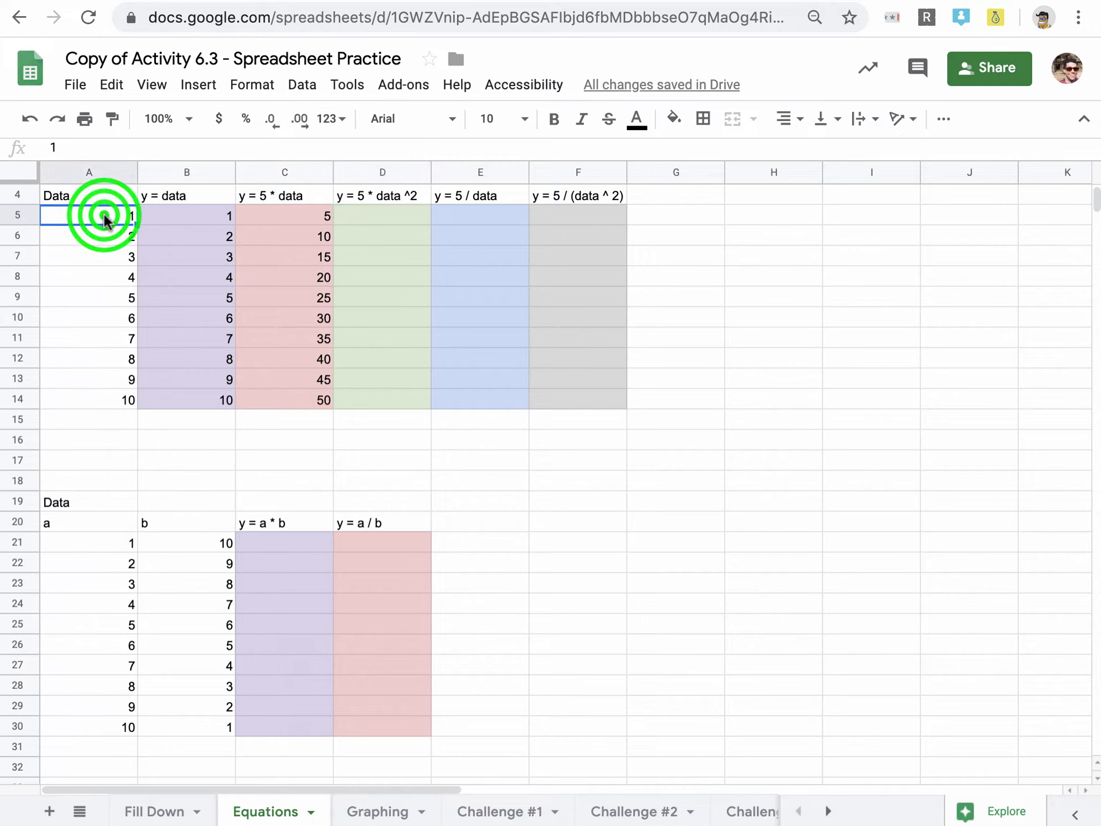
click(376, 226)
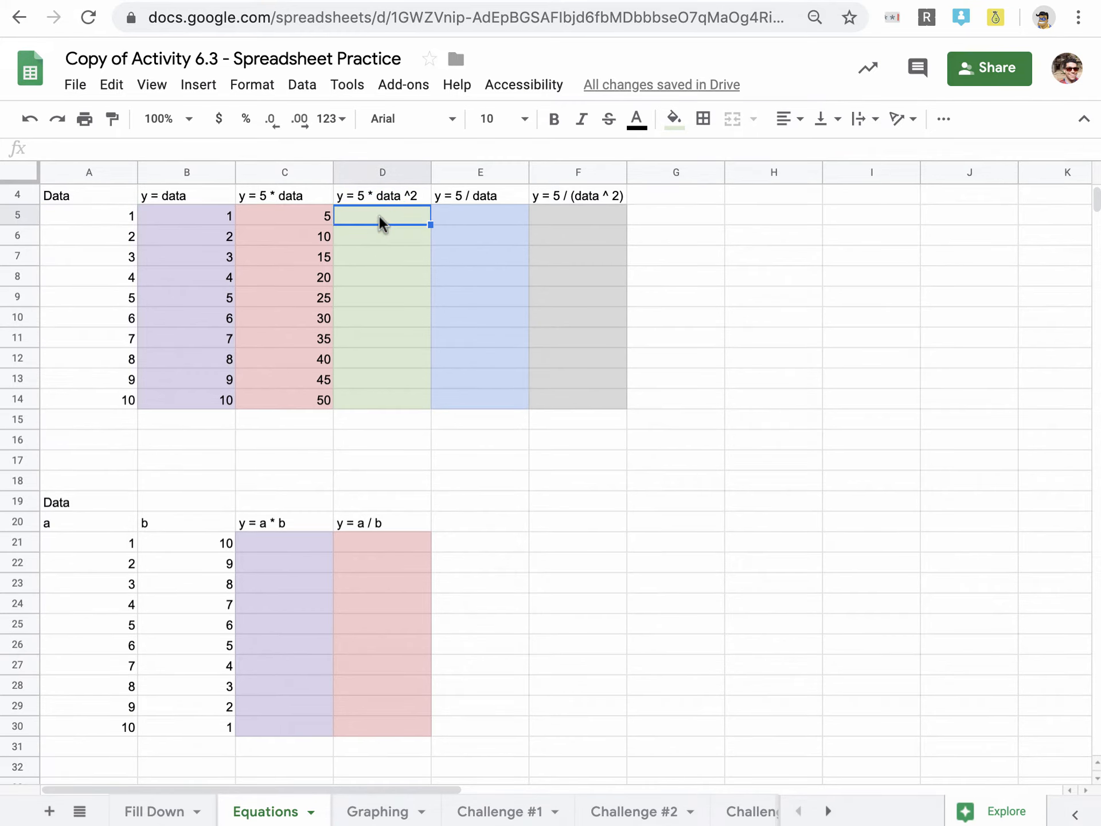
text(=)
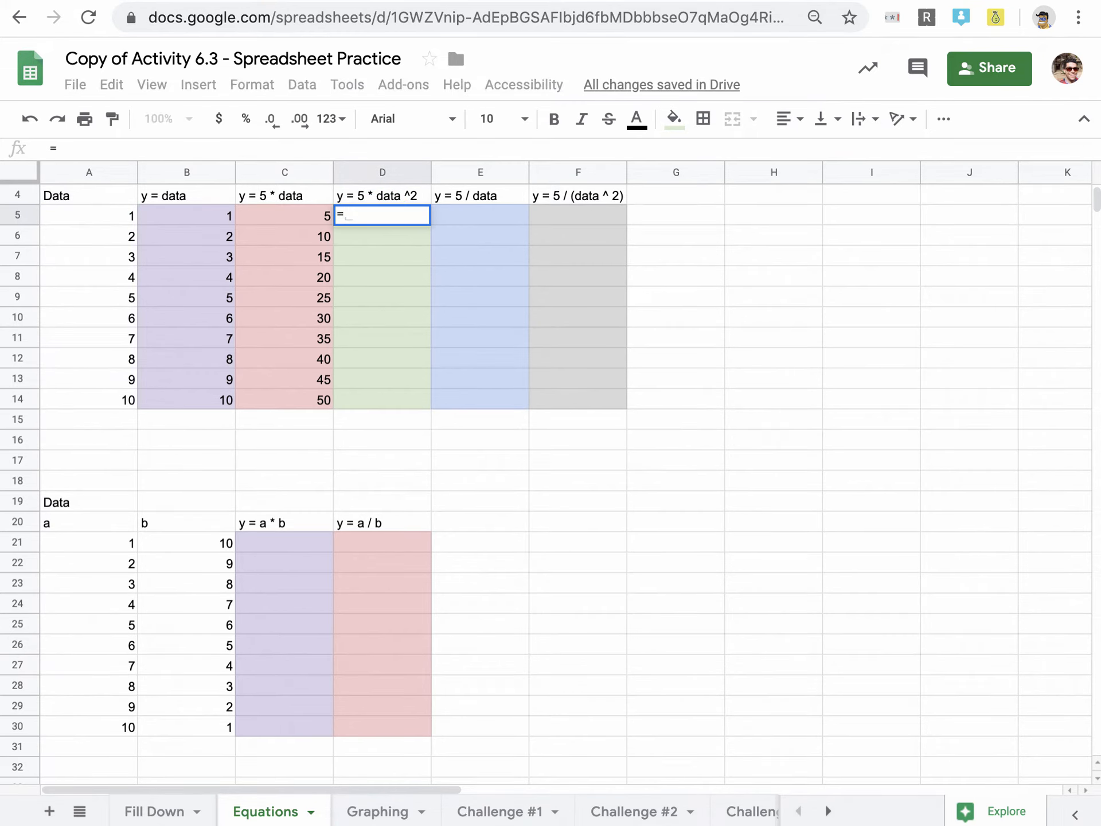
text(5*)
click(97, 217)
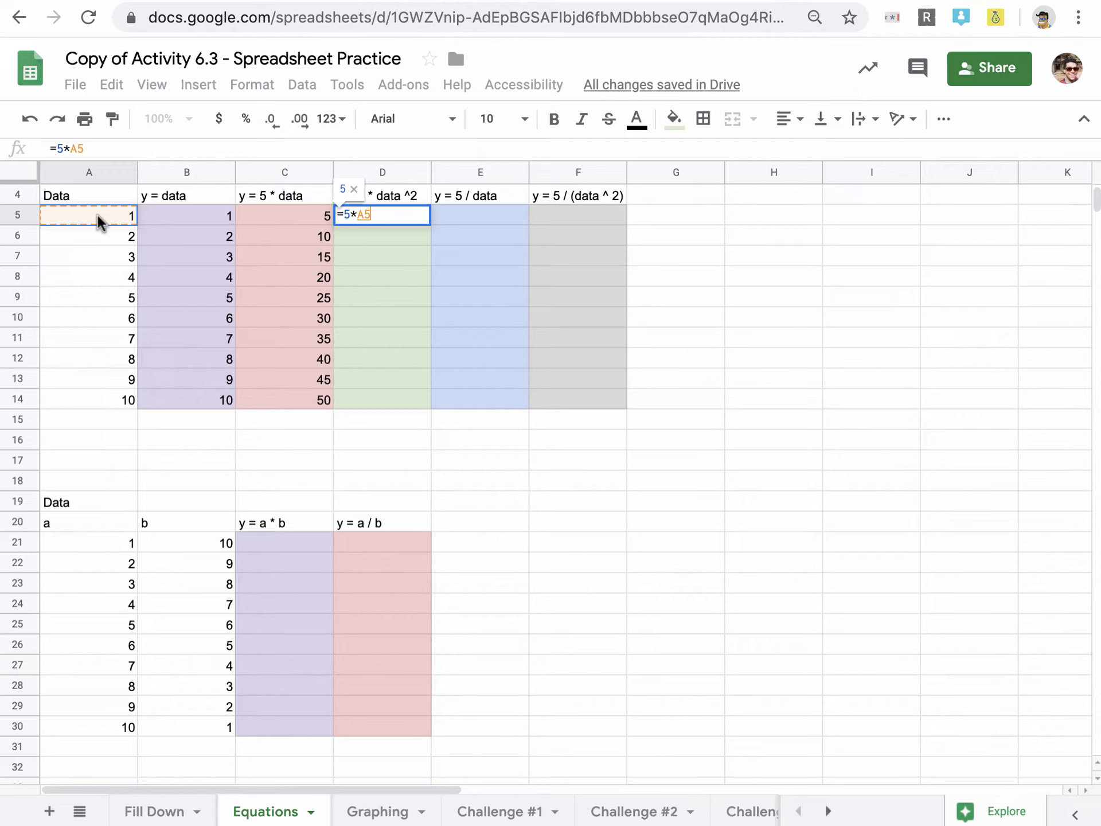
text(^)
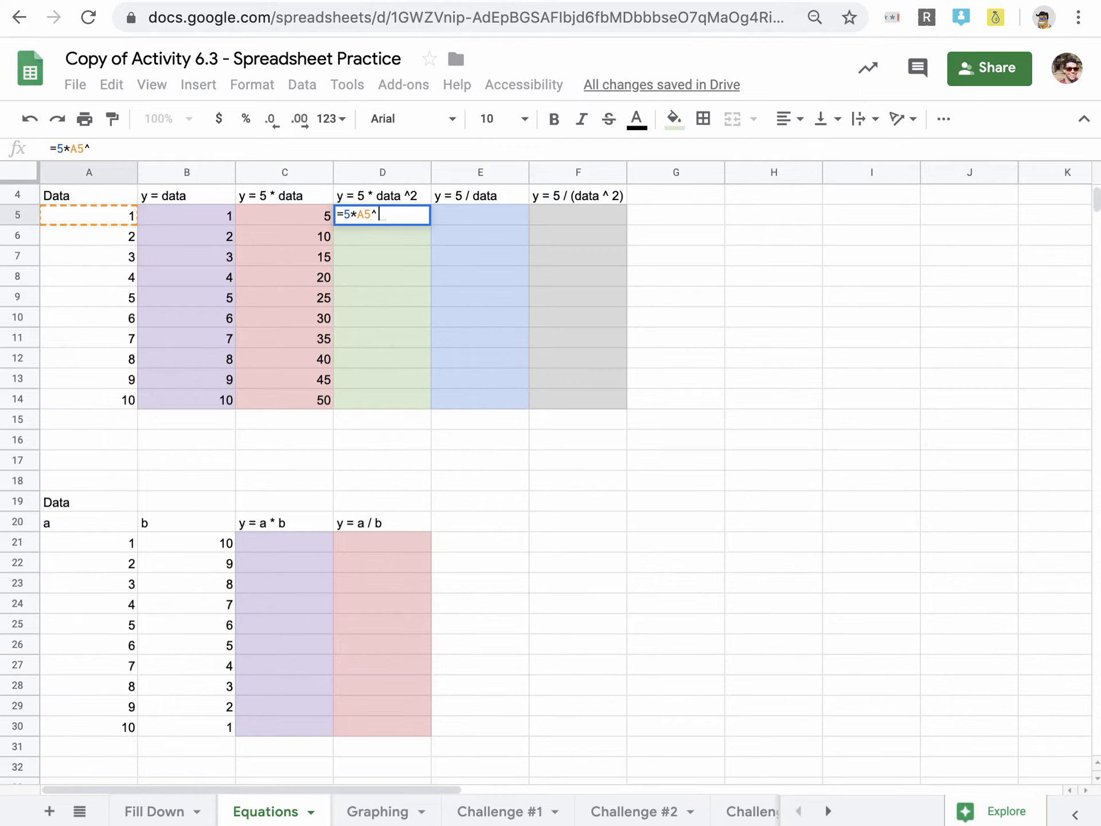
text(2)
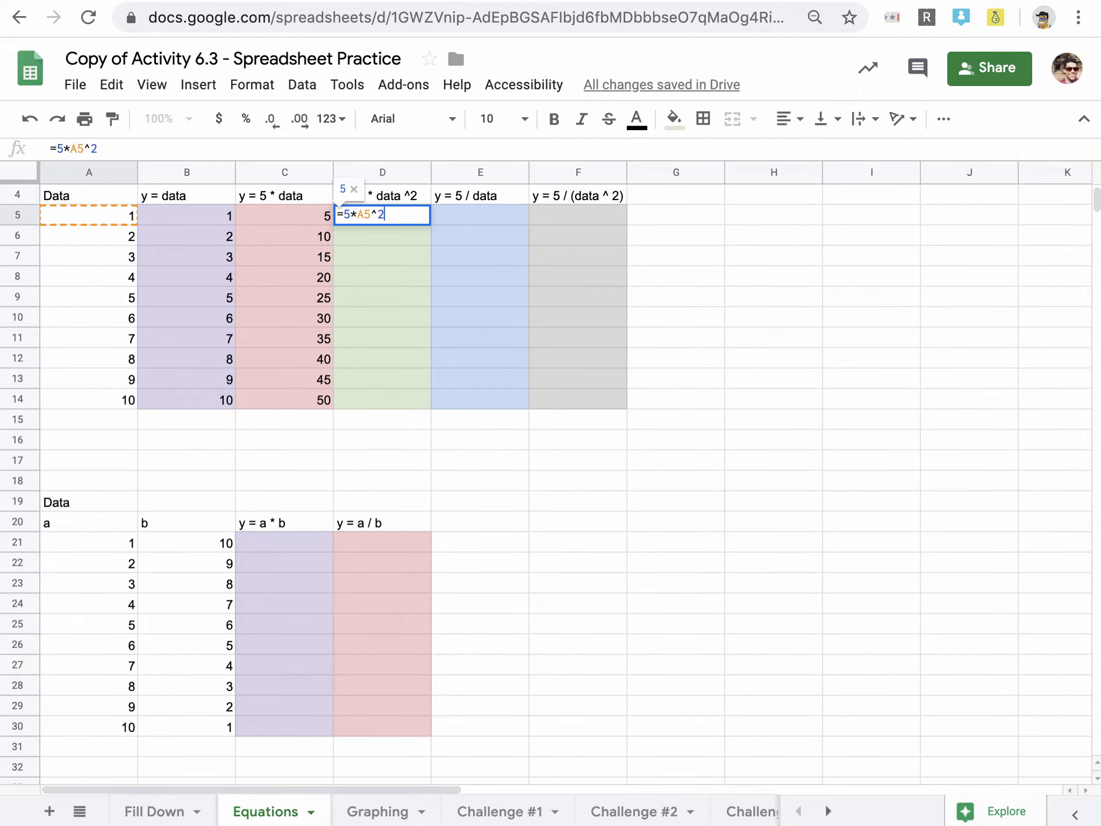
key(Return)
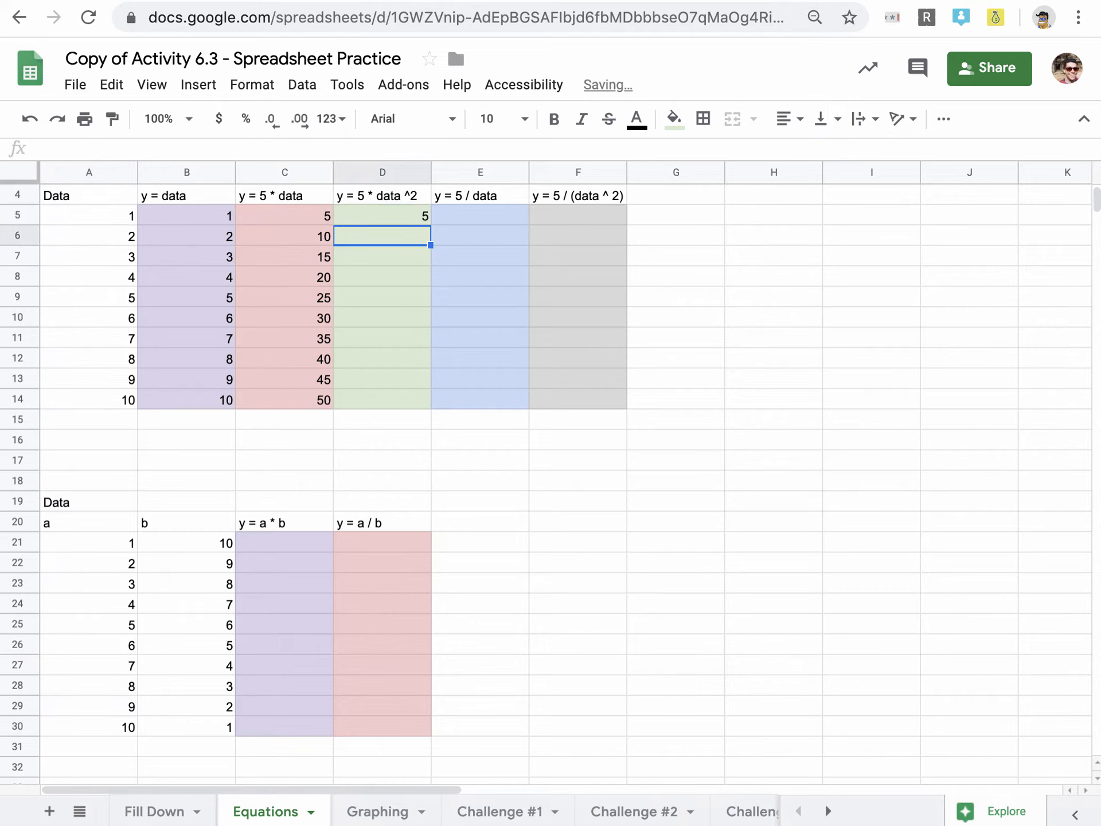
- Enter =5*A6^2 in cell D6 and fill the formulas from D5:D6 down to D14
text(=5*)
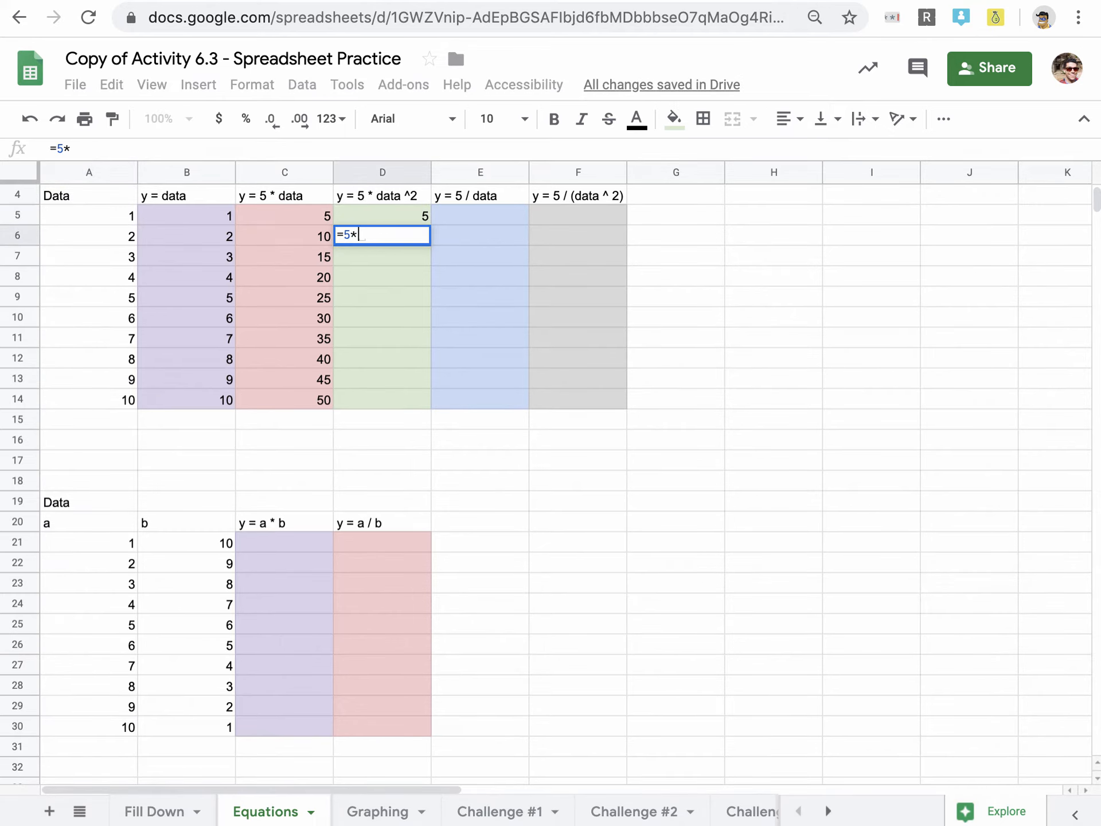
click(73, 236)
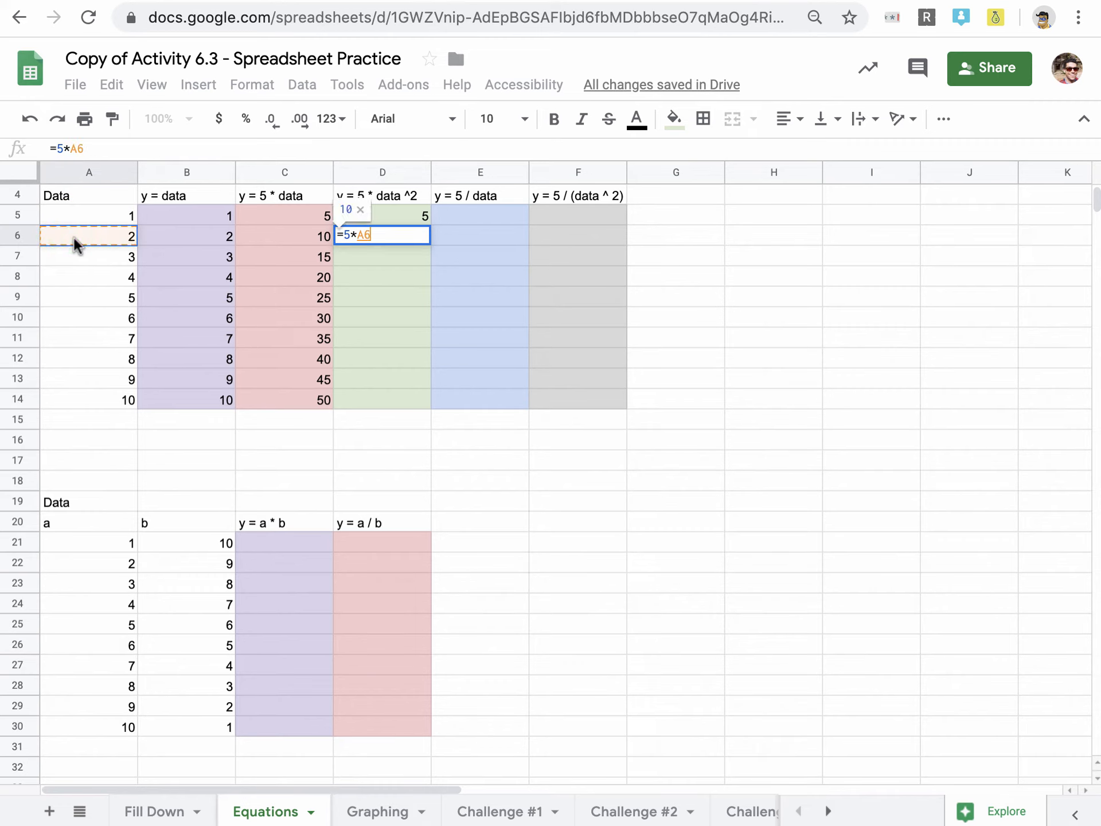
text(^)
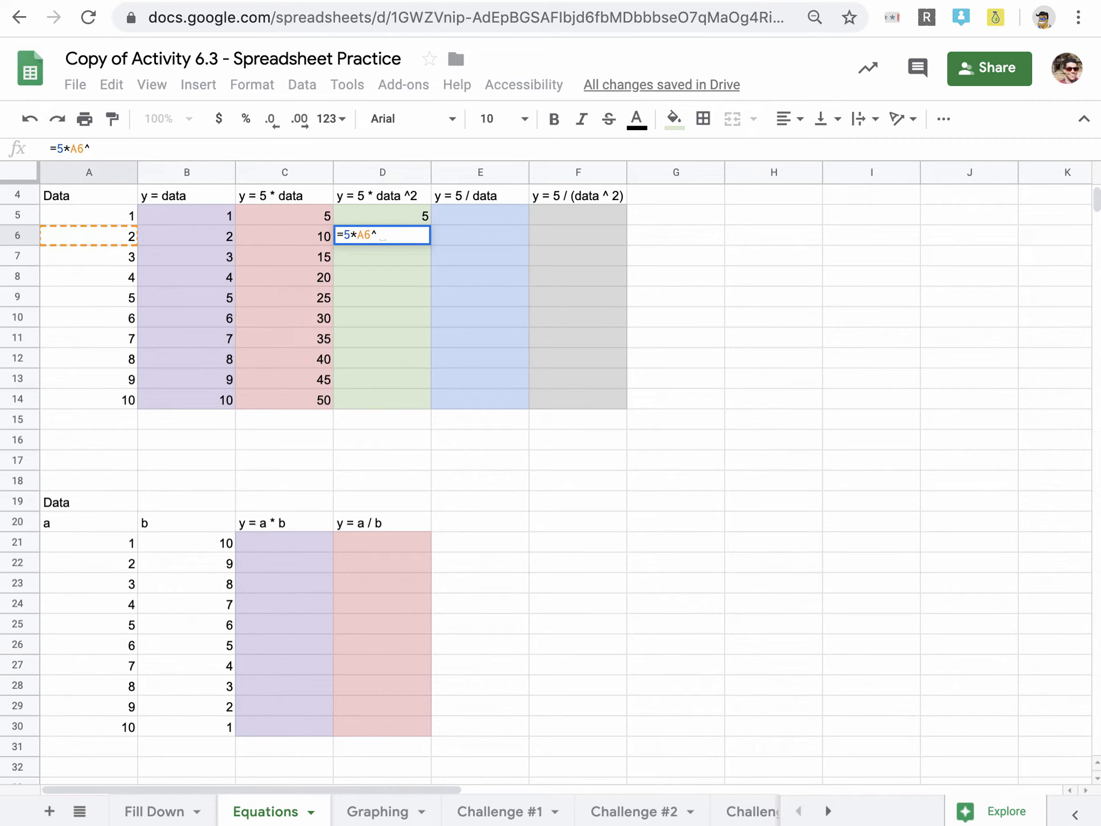
text(2)
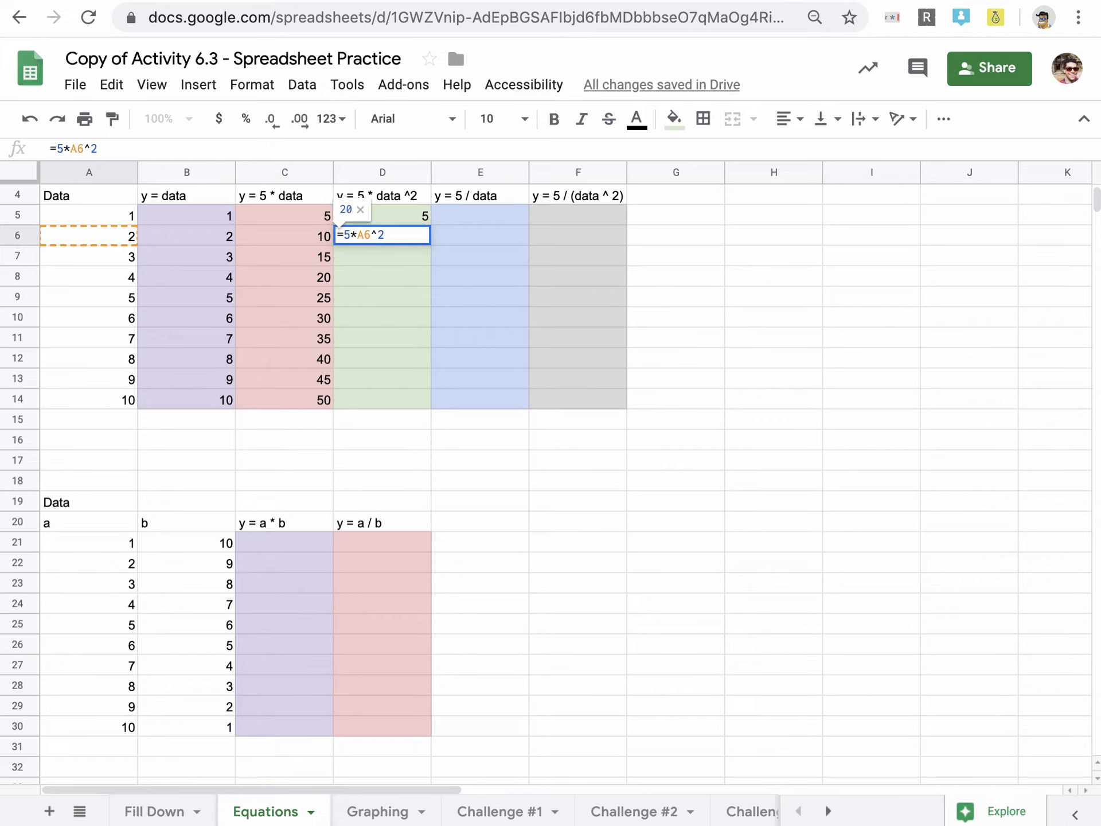
key(Return)
drag(373, 215, 422, 406)
- Enter the formula =5/A5 in cell E5 of the y = 5 / data column
click(480, 217)
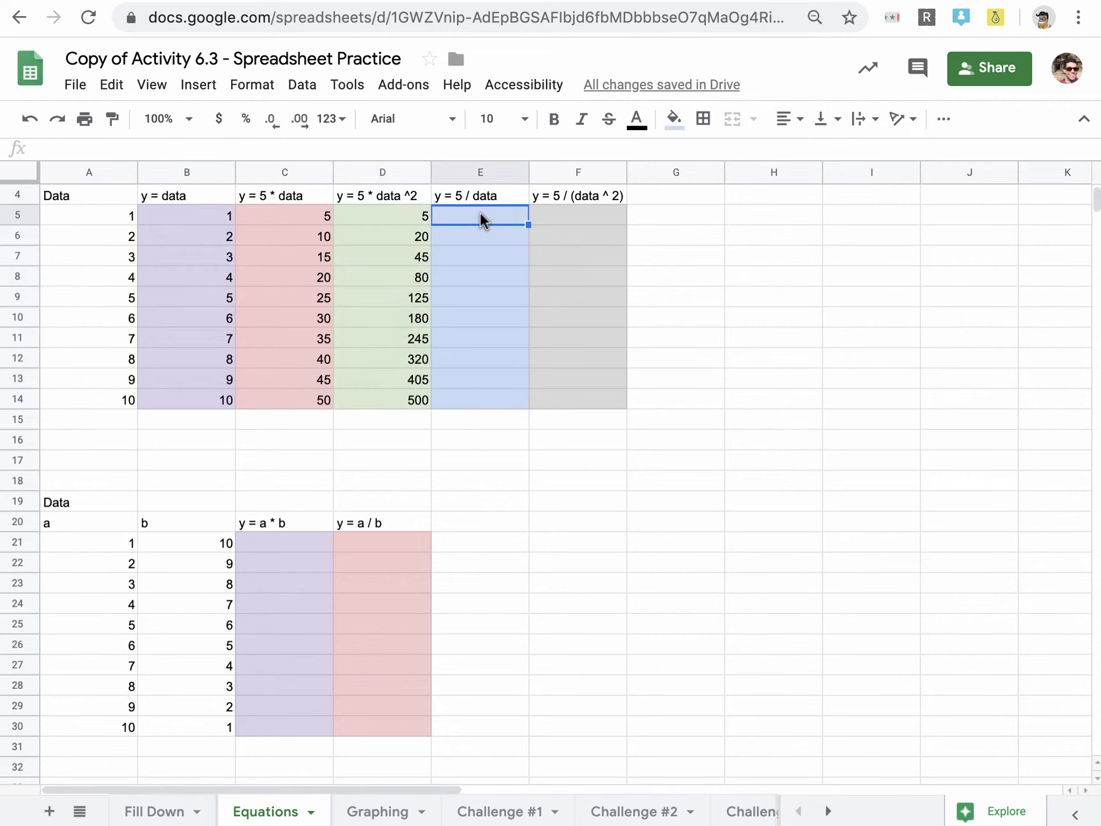
text(=5/)
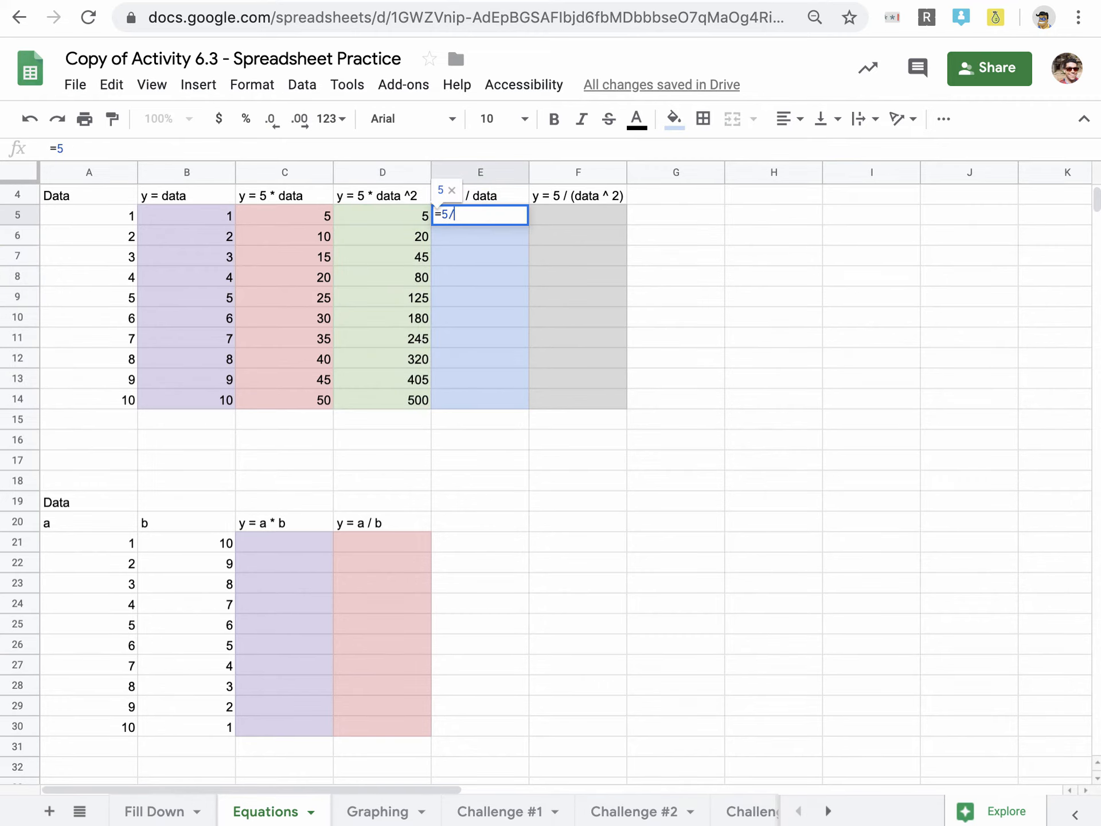
click(136, 216)
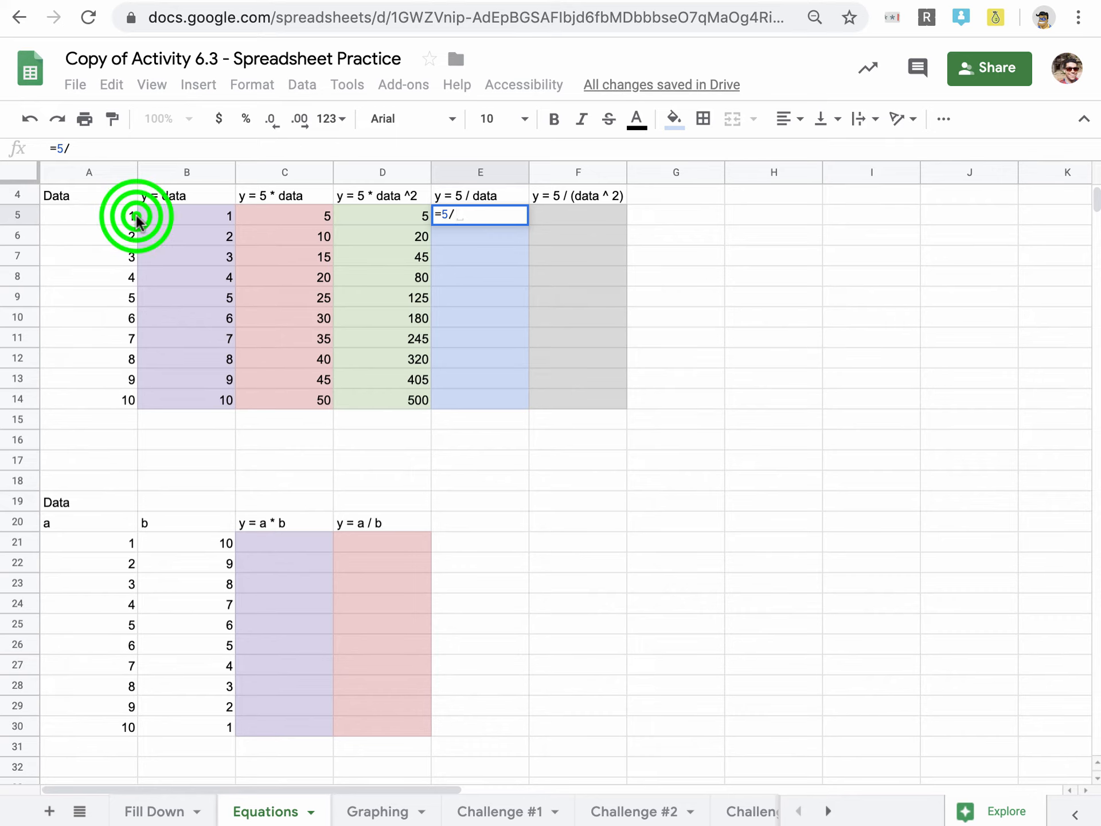
key(Return)
- Enter =5/A6 in cell E6 and fill the formulas from E5:E6 down to E14
text(=5/)
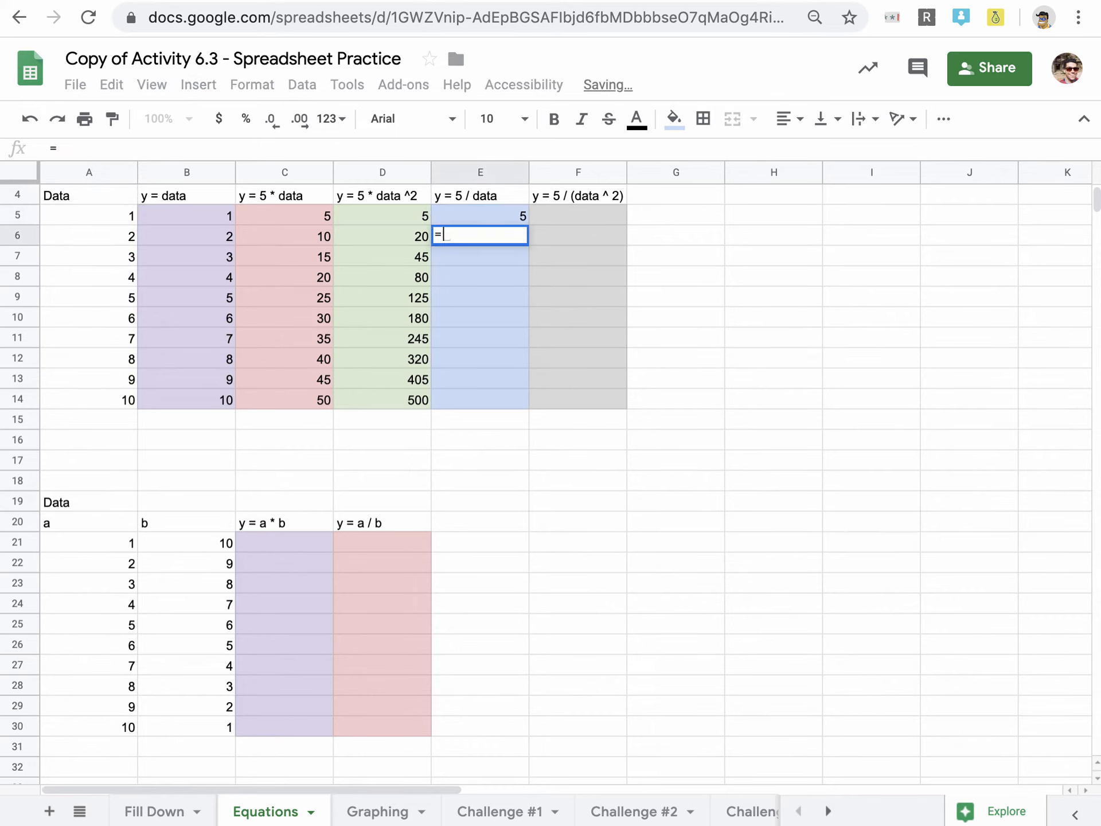
click(71, 235)
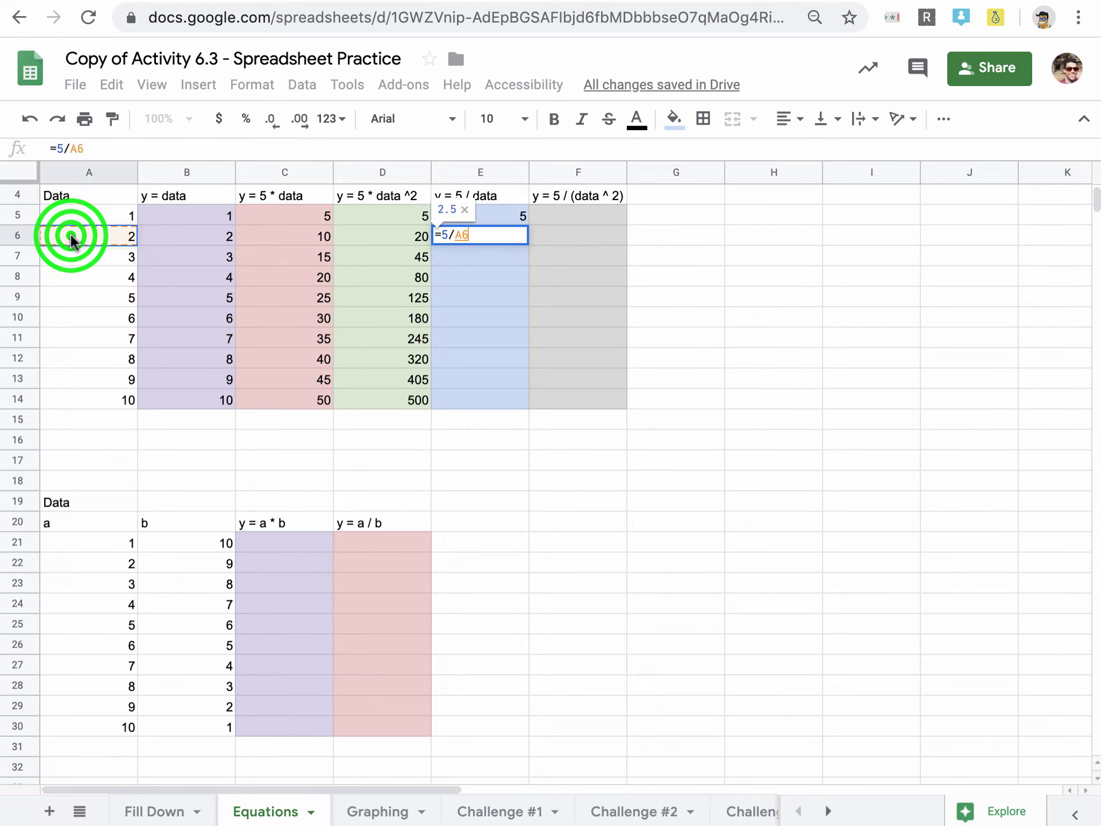
key(Return)
click(481, 214)
drag(474, 219, 519, 391)
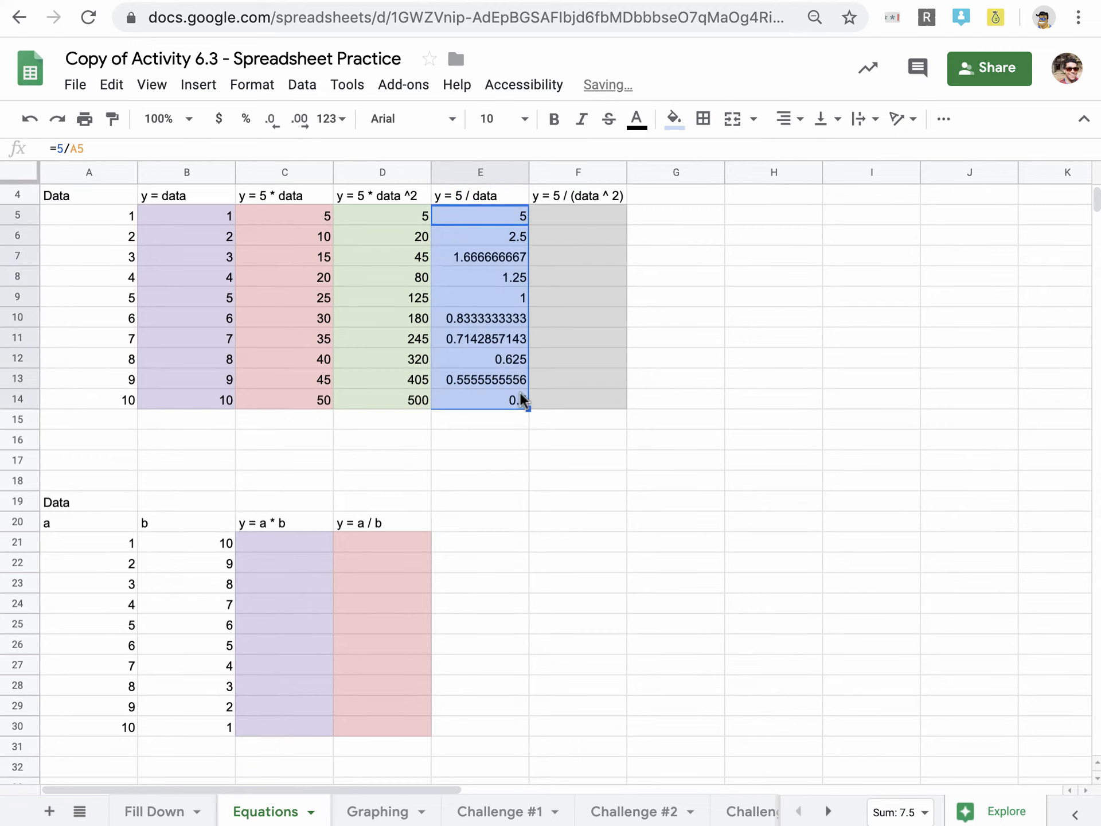
- Enter =5/A5^2 in cell F5 of the y = 5 / (data ^ 2) column and fill it down to F14
click(580, 220)
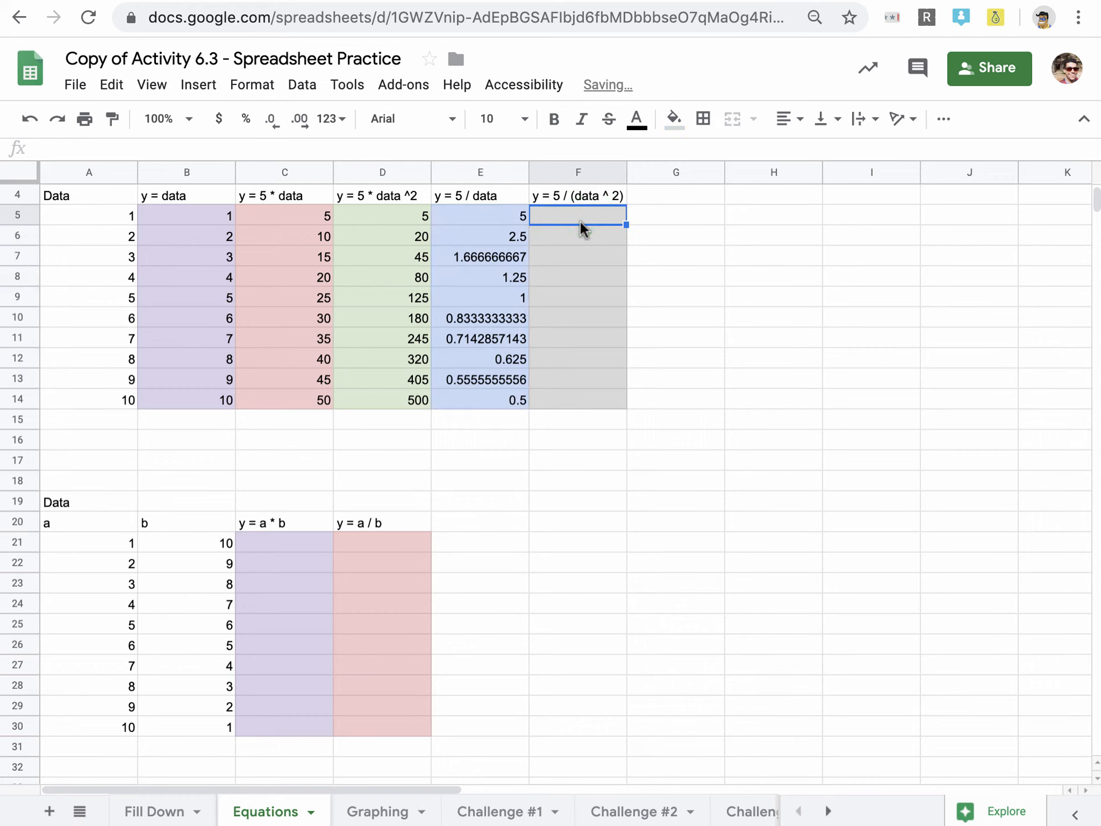
text(=5/)
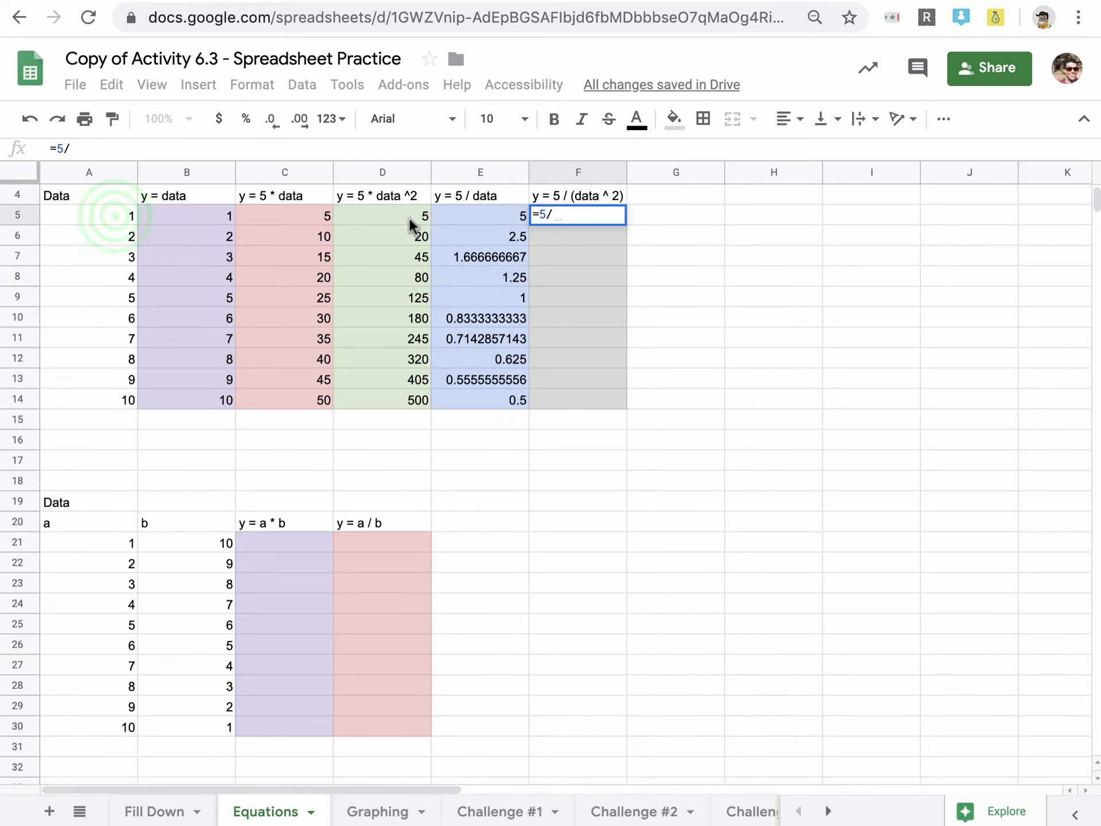
click(118, 221)
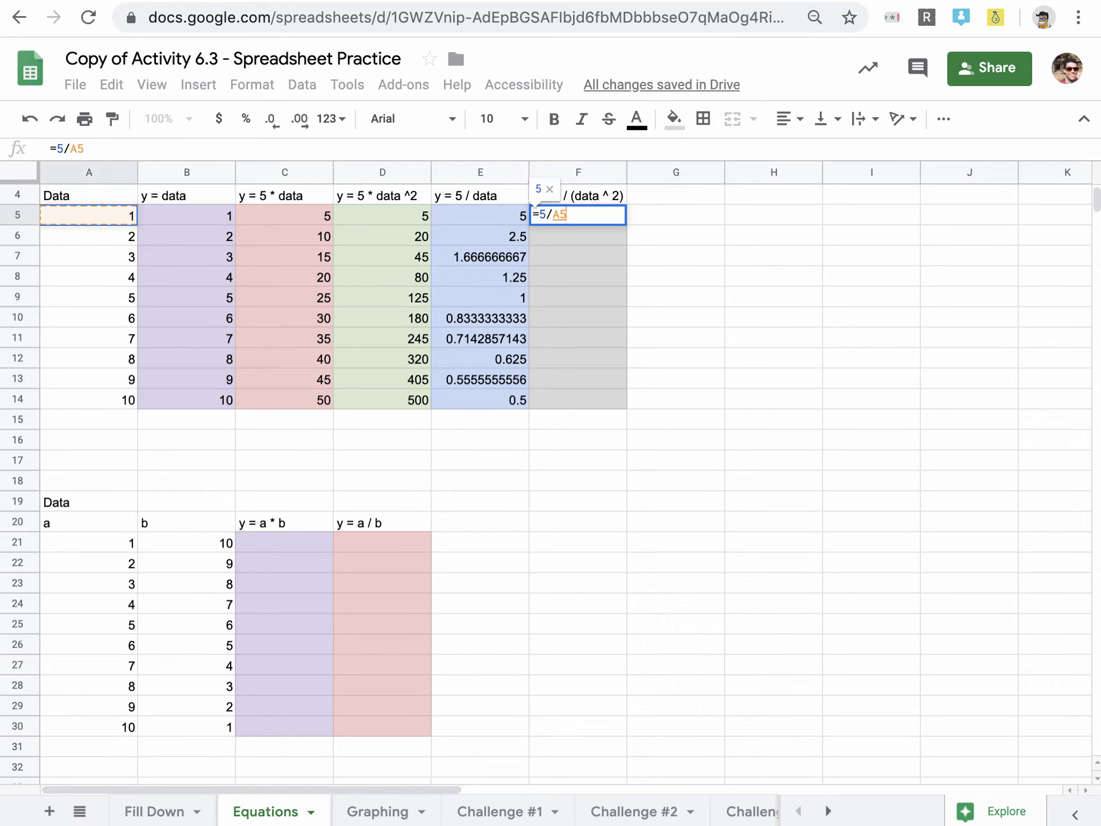
text(^2)
key(Return)
click(571, 215)
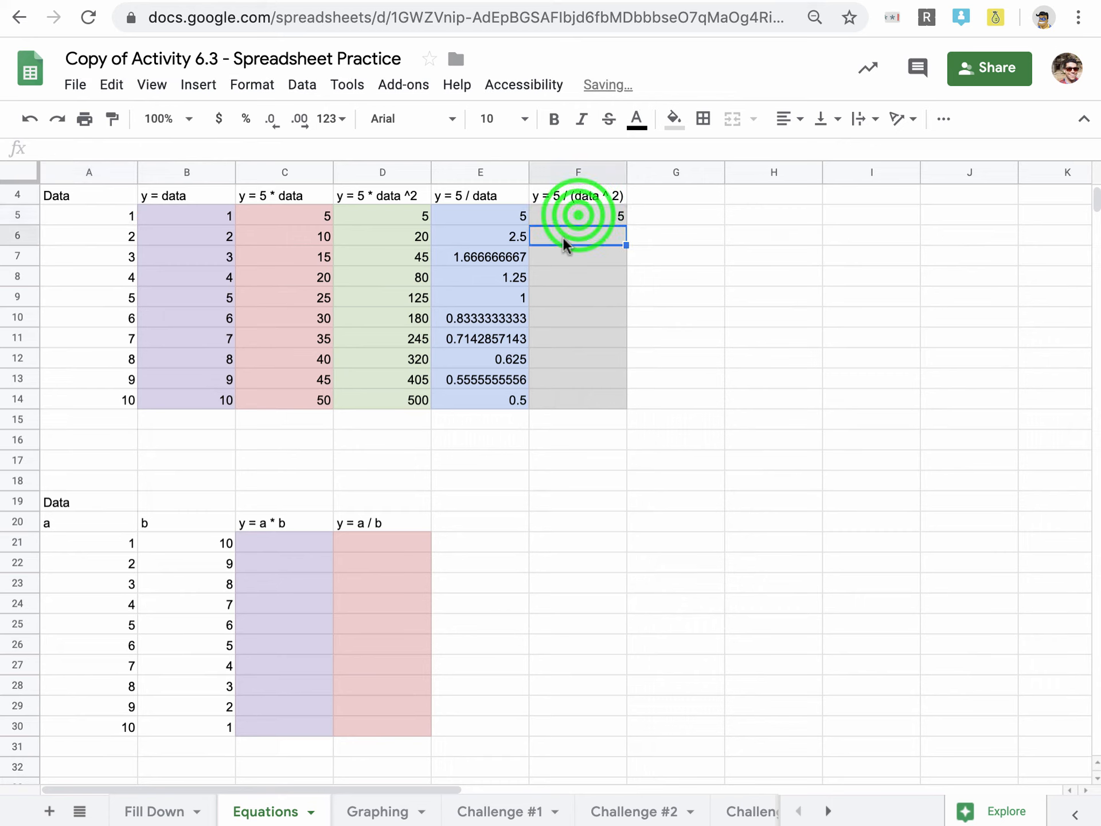
drag(626, 223, 627, 401)
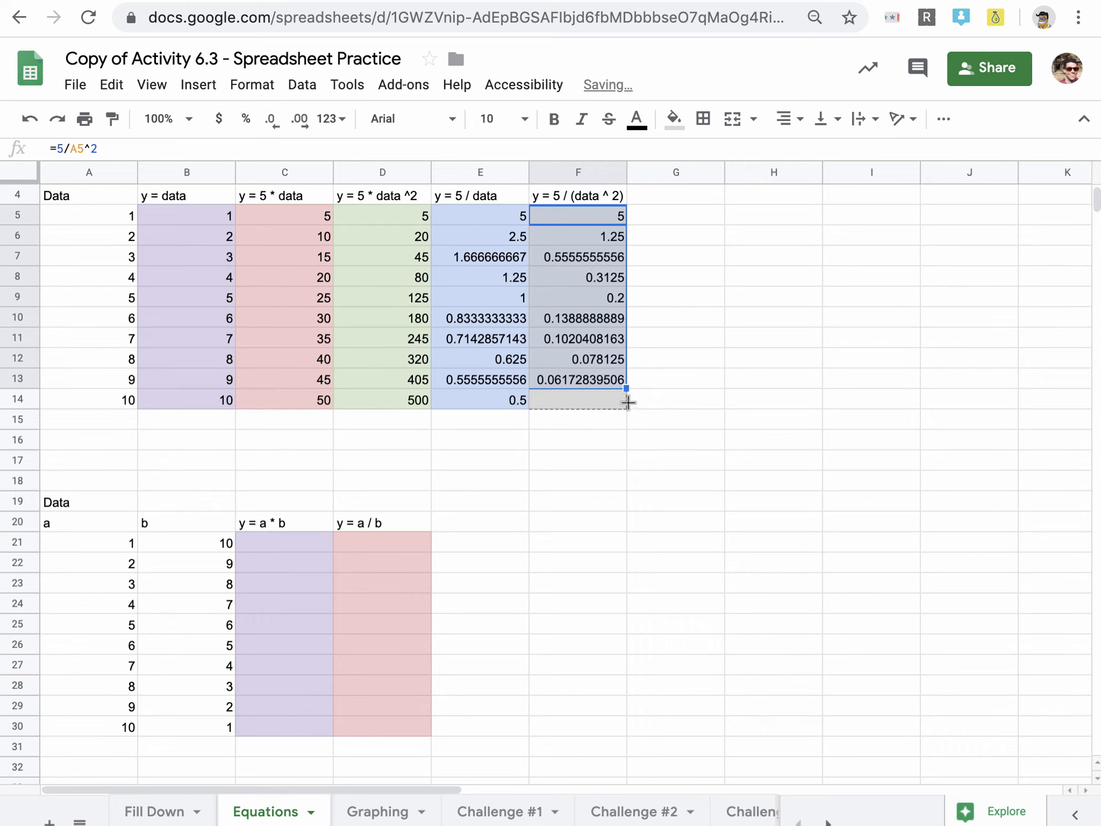
- Enter the formula =A21*B21 in cell C21 of the y = a * b column in the second data table
drag(1095, 199, 1095, 206)
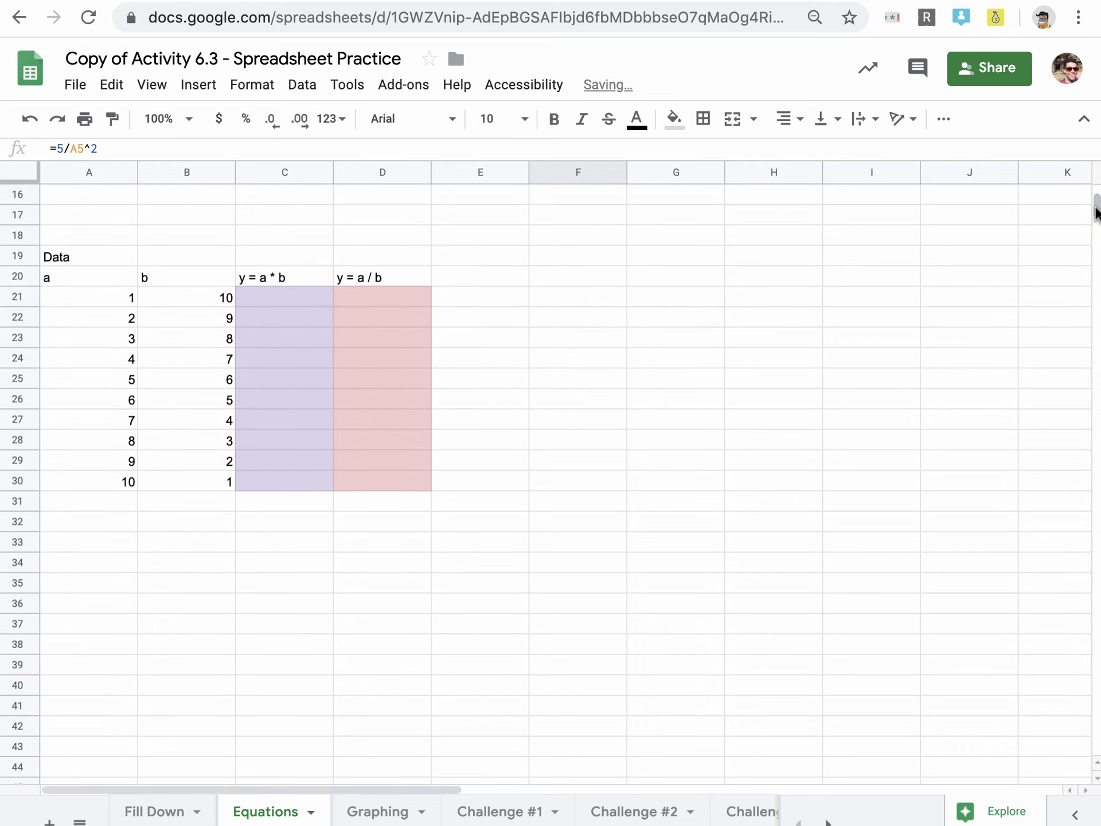
click(253, 298)
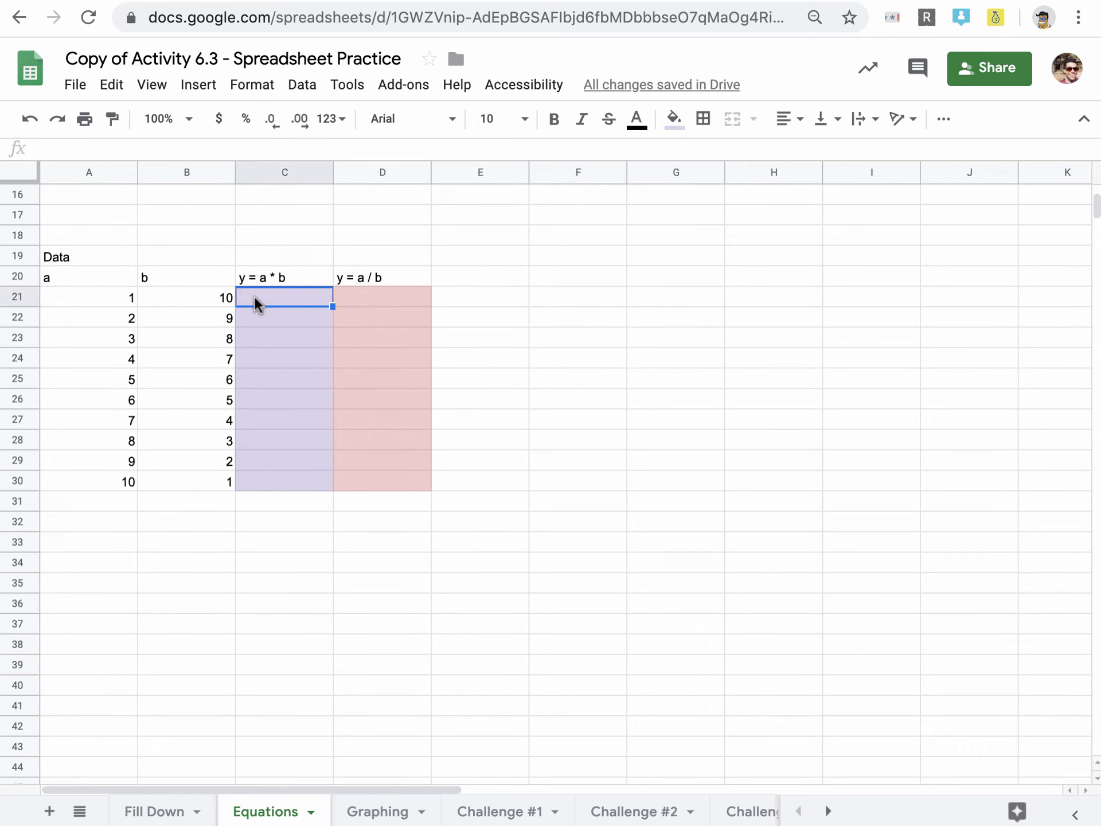
click(109, 298)
click(179, 302)
click(93, 302)
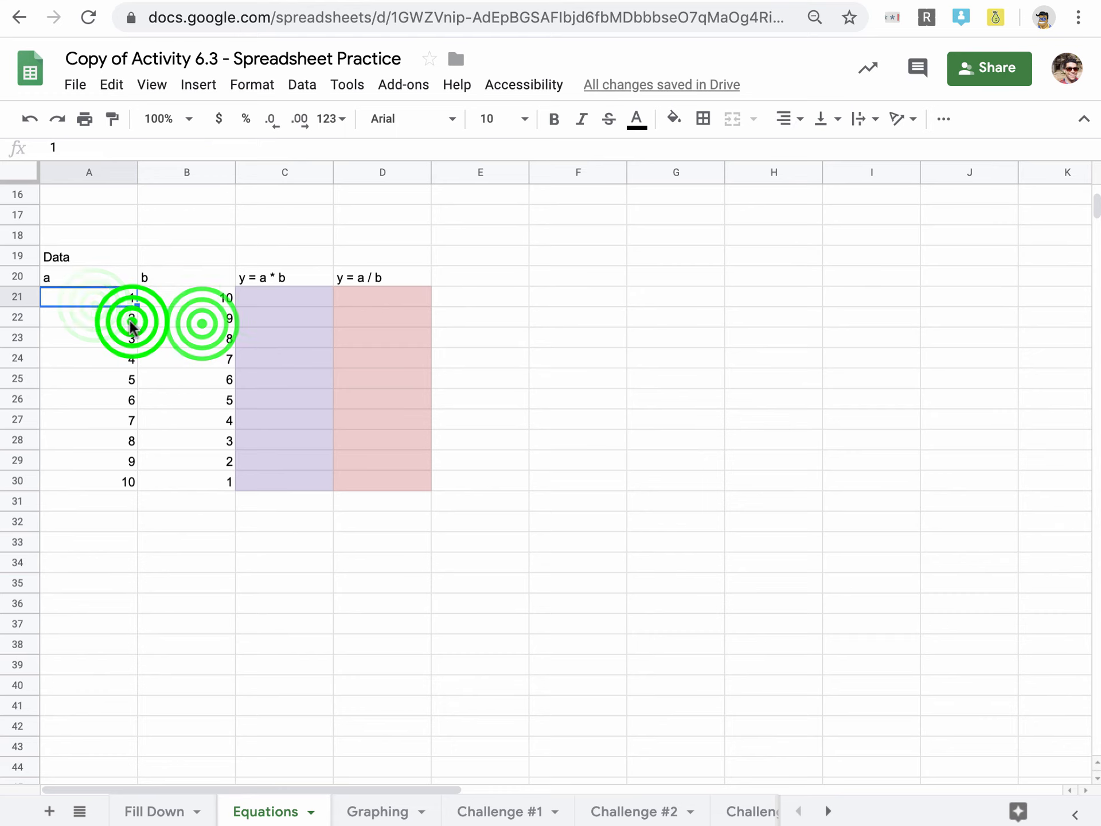
click(130, 320)
click(201, 319)
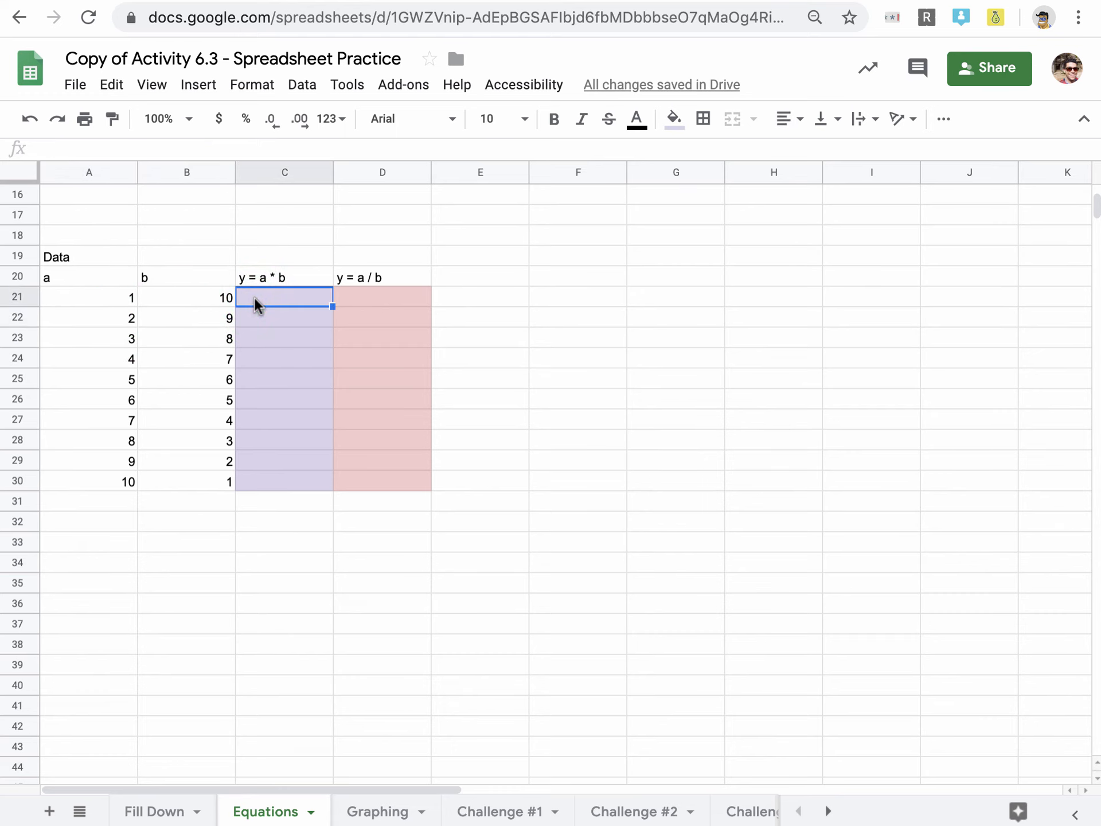
text(=)
click(82, 297)
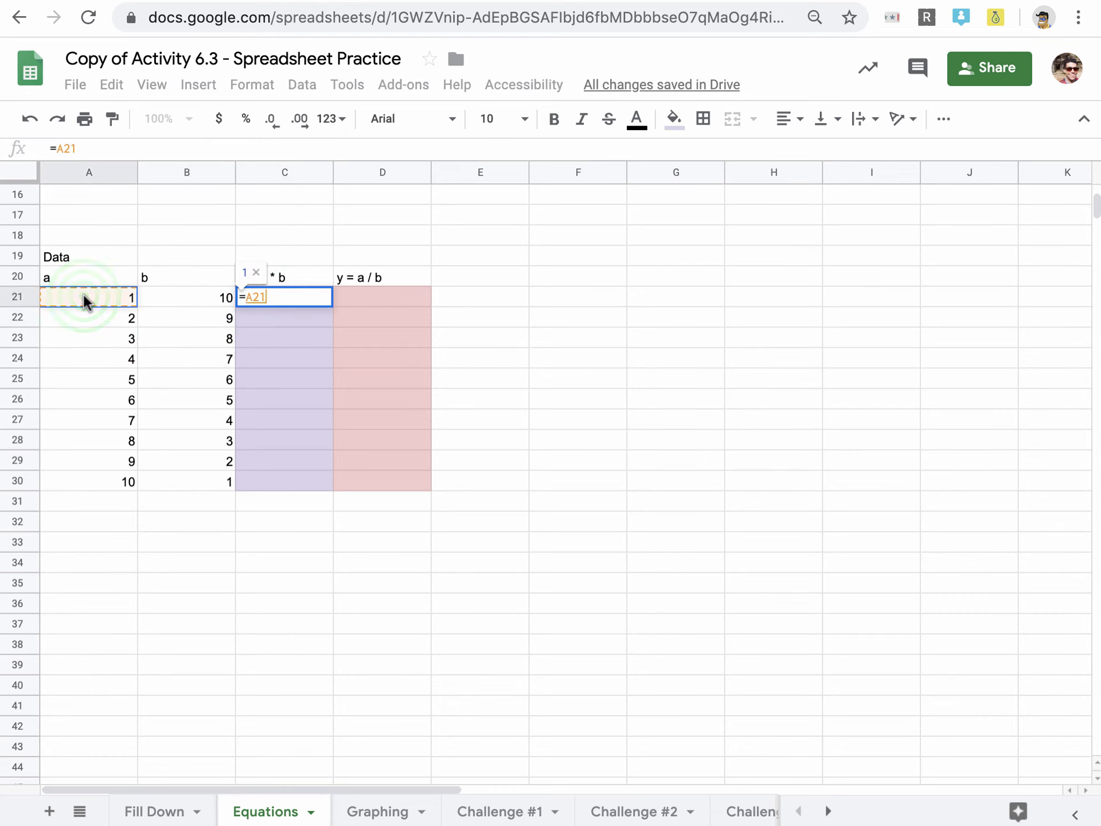
text(*)
click(152, 298)
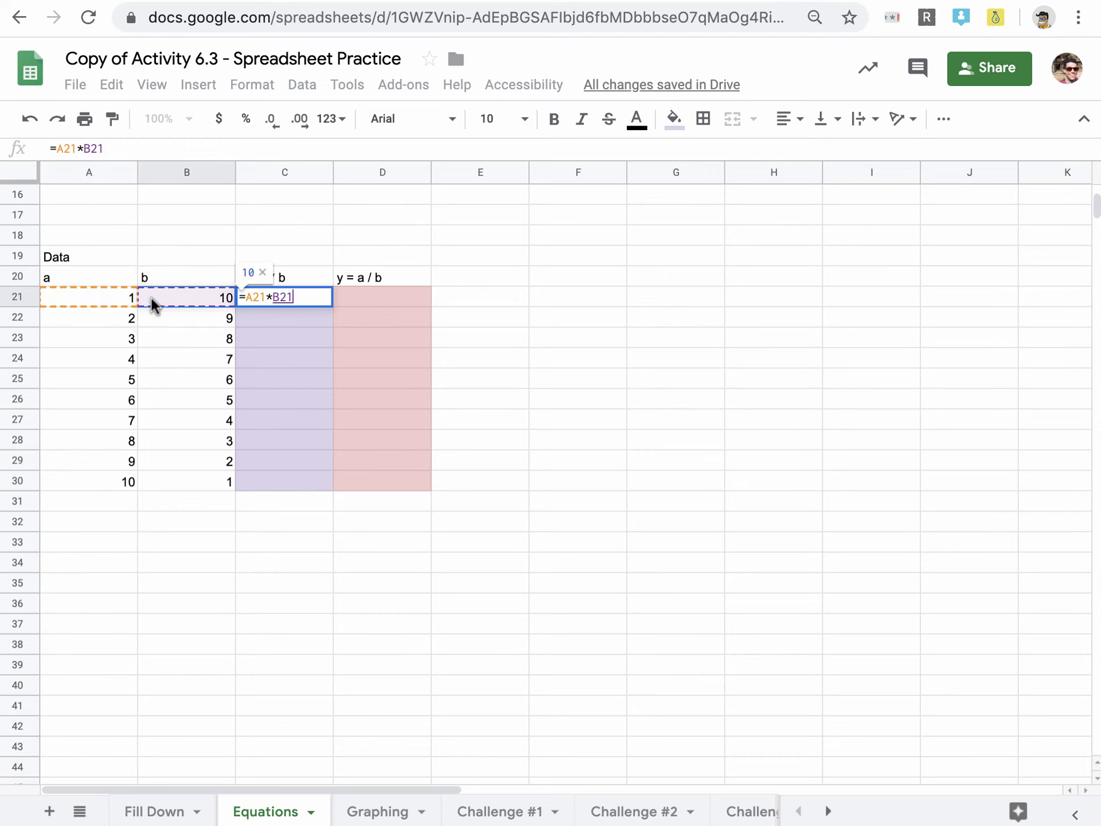
key(Return)
- Enter the formula =A21/B21 in cell D21 of the y = a / b column
click(364, 301)
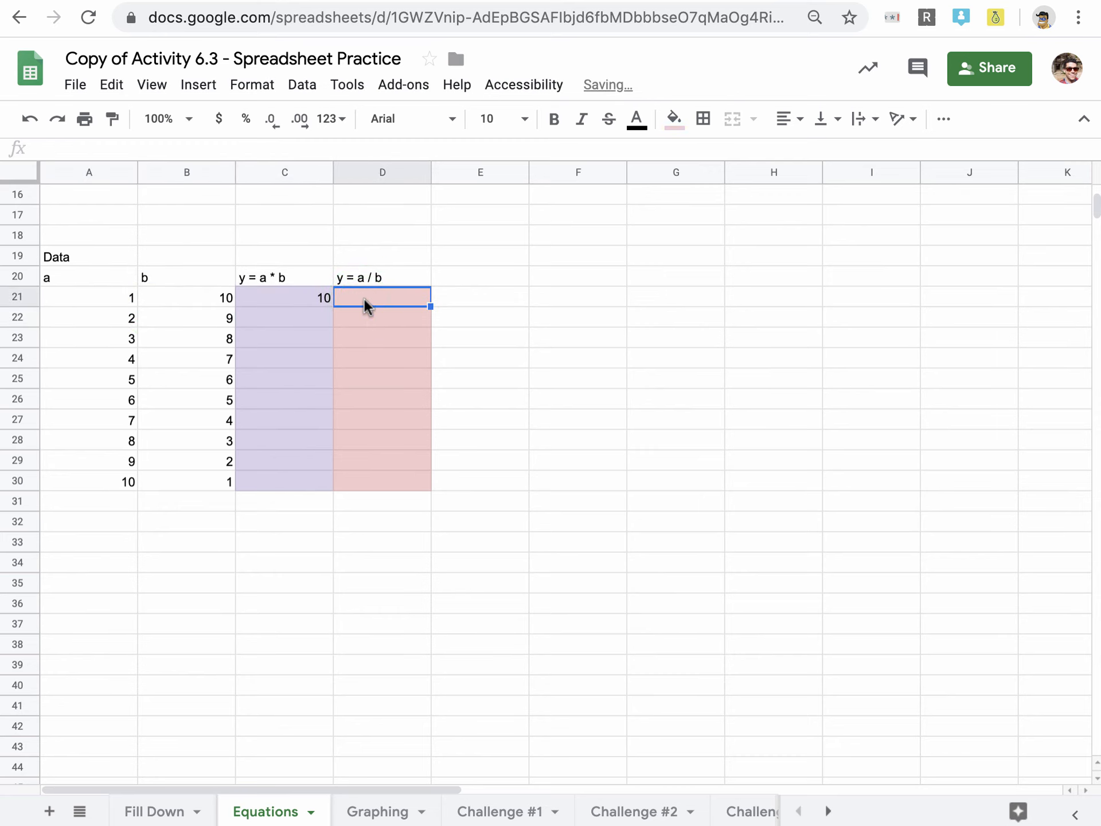
text(=)
click(127, 296)
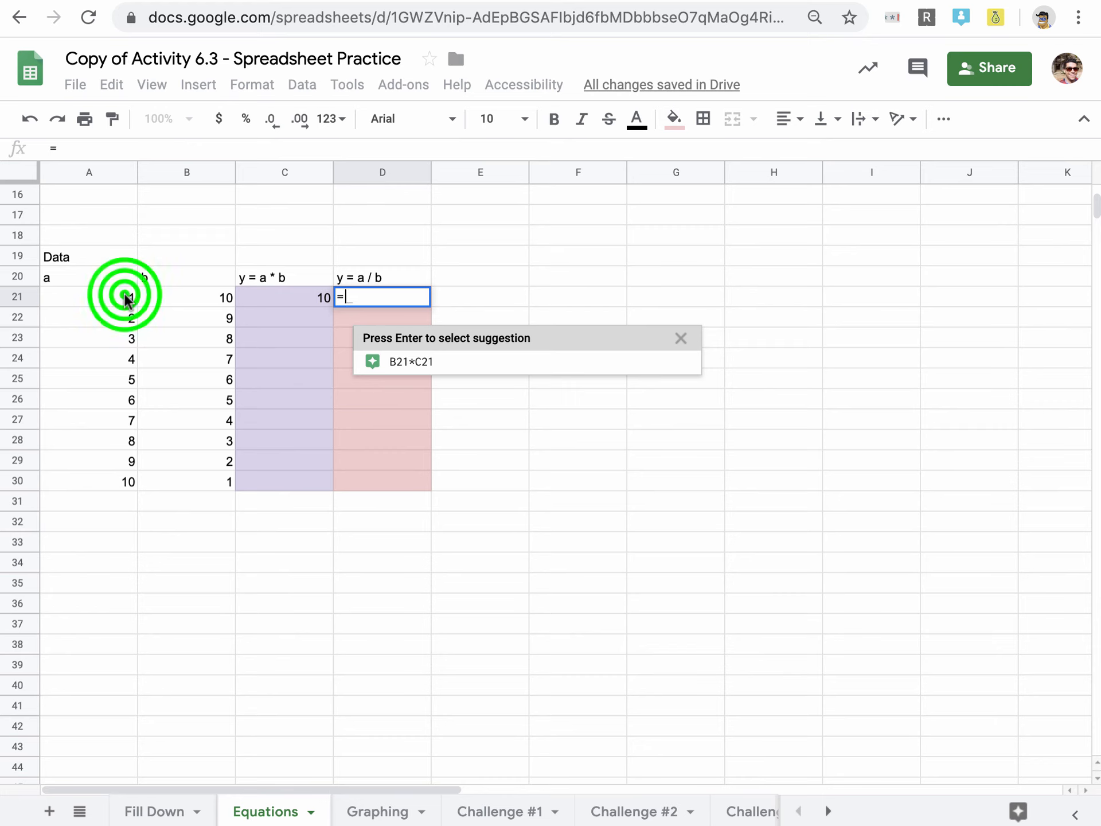
text(/)
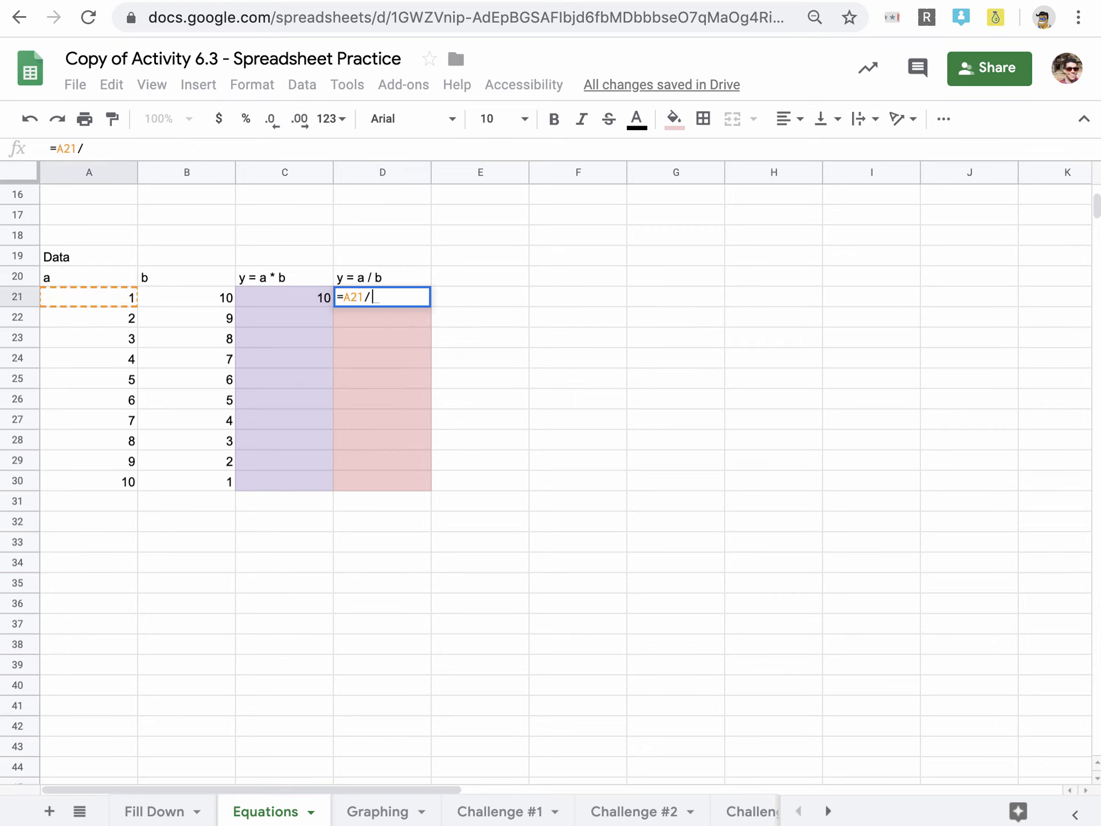
text(b)
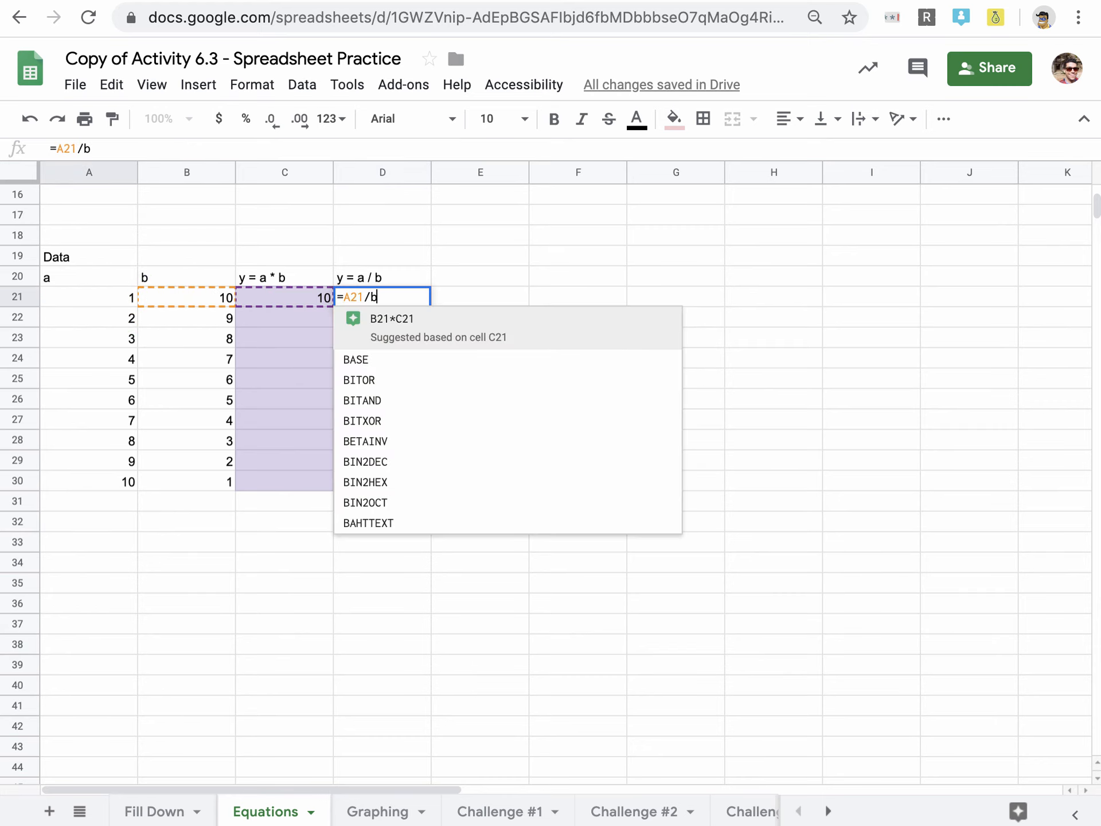
key(Tab)
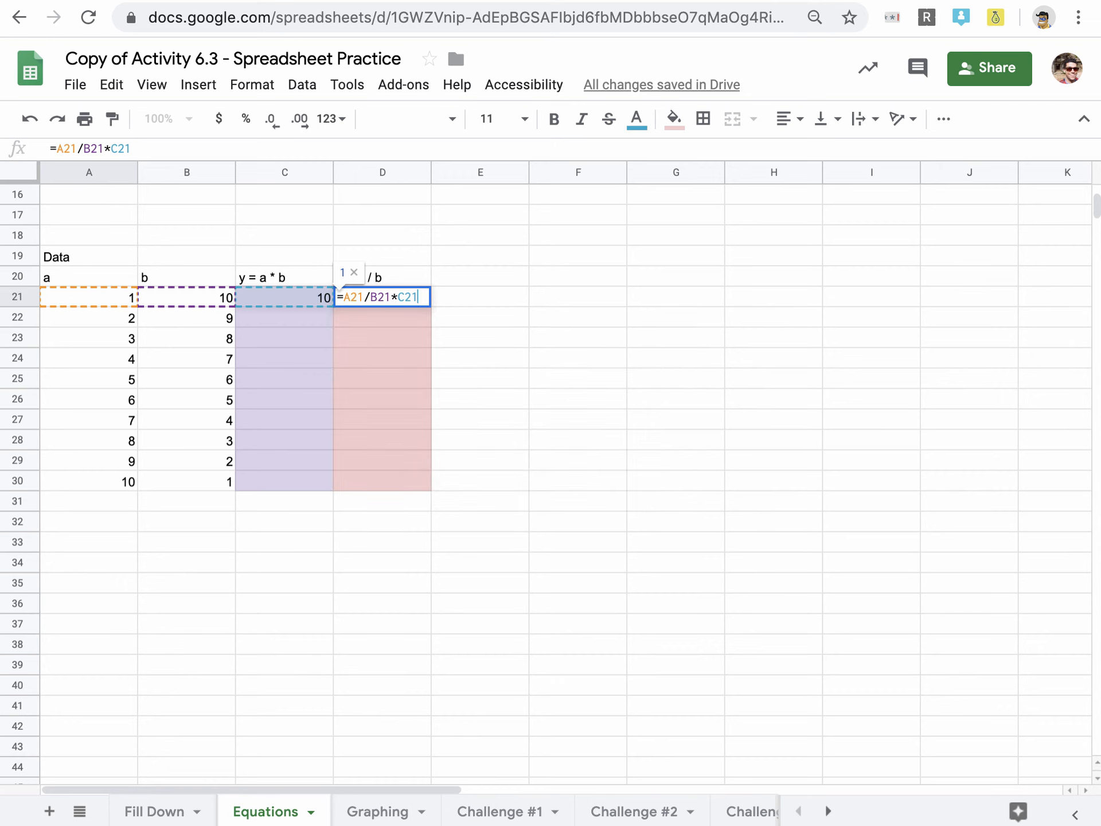
key(BackSpace)
key(BackSpace)
key(BackSpace)
key(BackSpace)
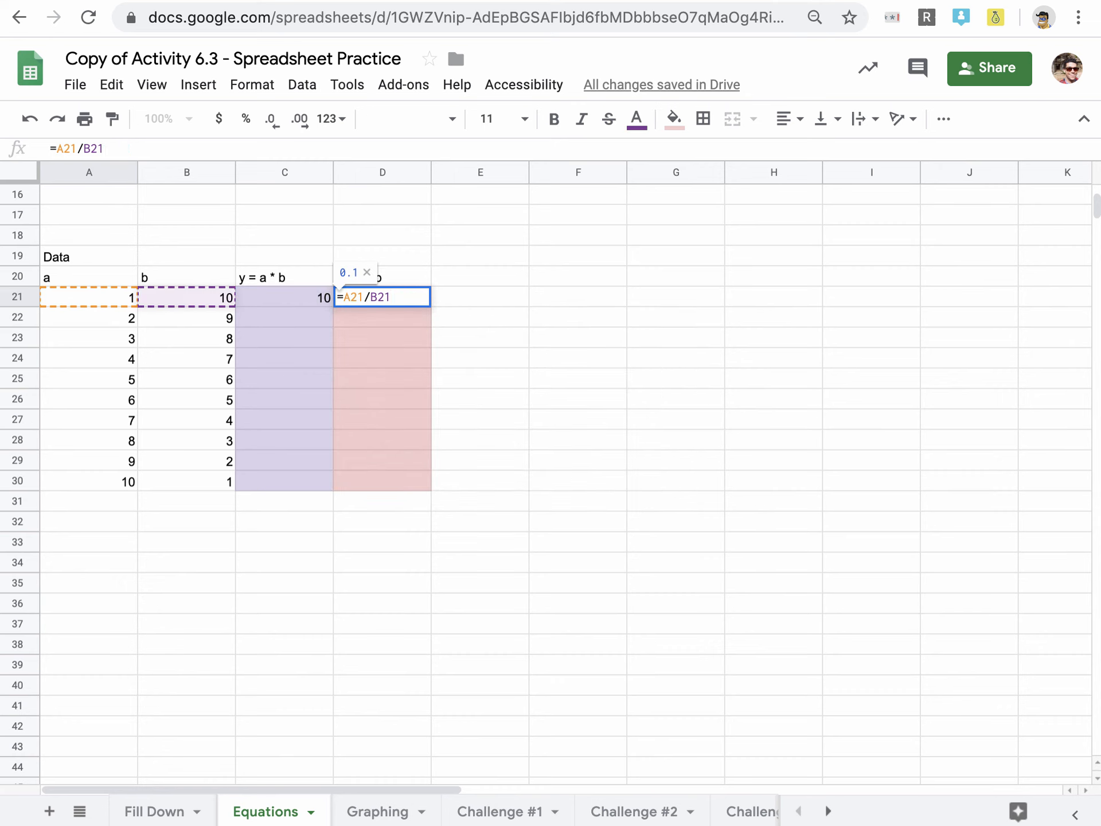
key(Return)
- Fill the formulas in C21:D21 down together to row 30
click(248, 296)
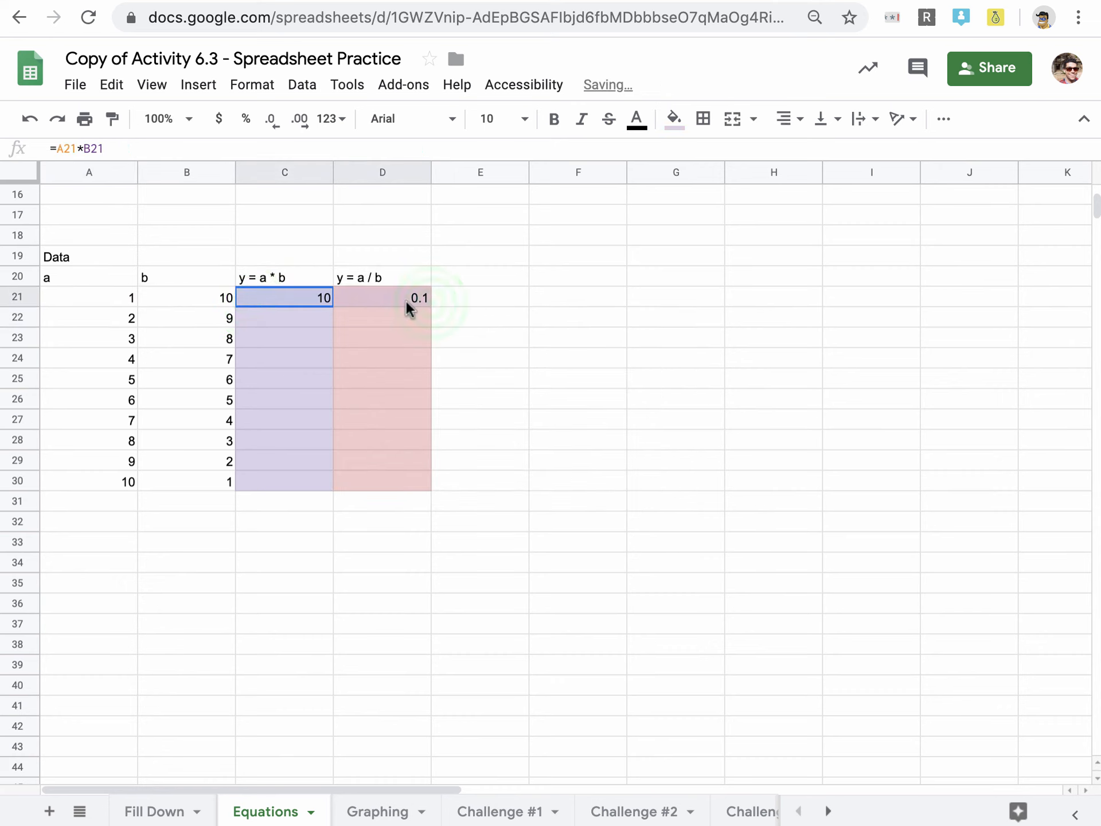
shift+click(408, 300)
drag(430, 307, 425, 468)
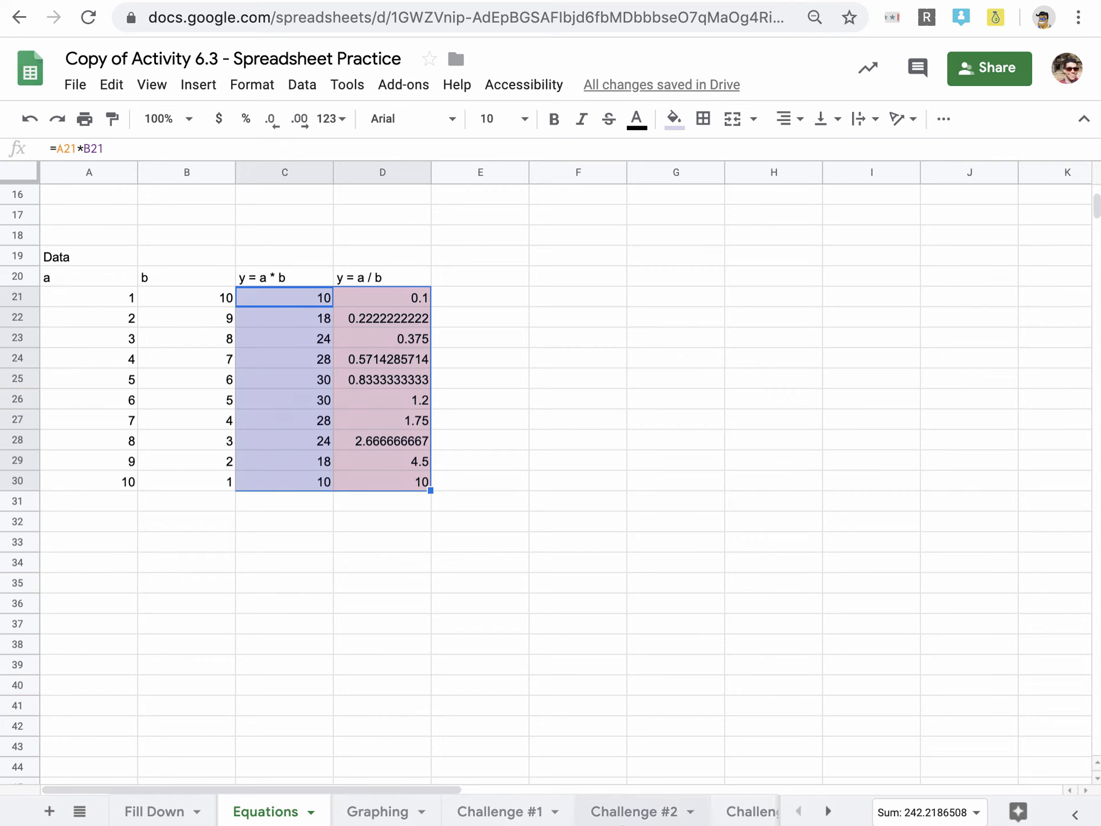
- View the absolute cell referencing instructions and article link on the Challenge #2 sheet, and return to the Equations sheet
click(625, 816)
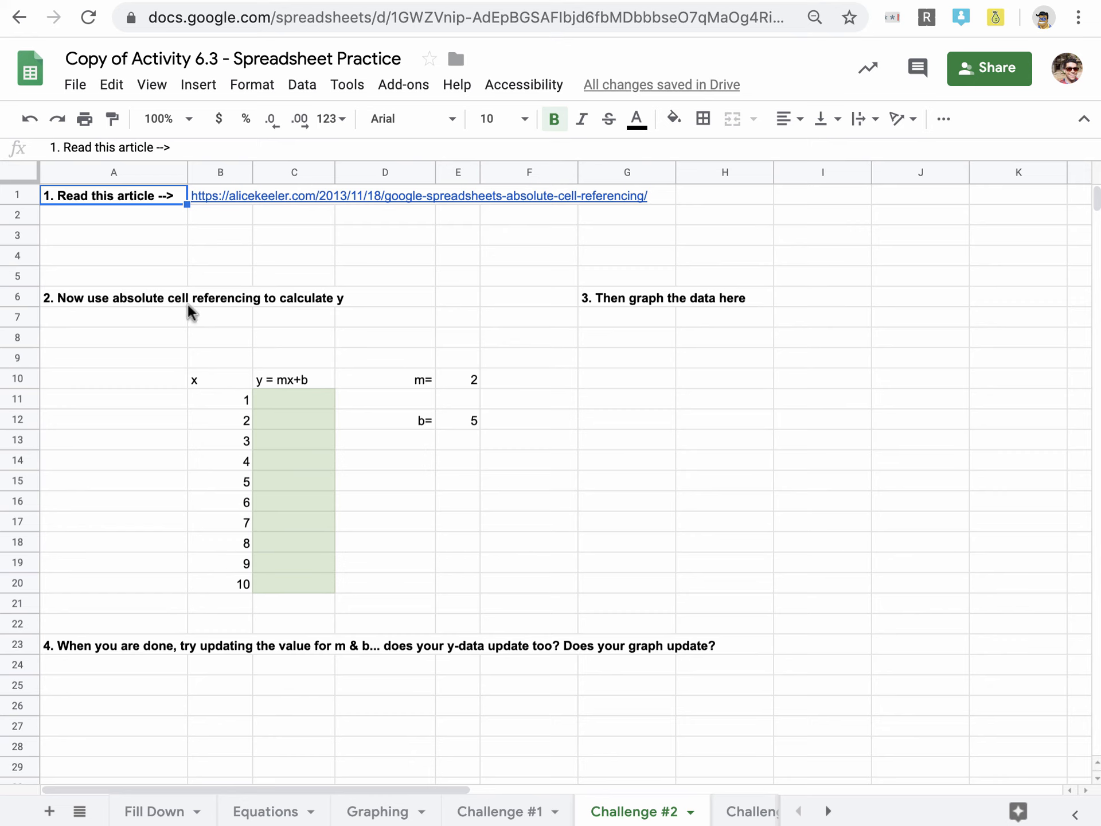
mouse_move(227, 201)
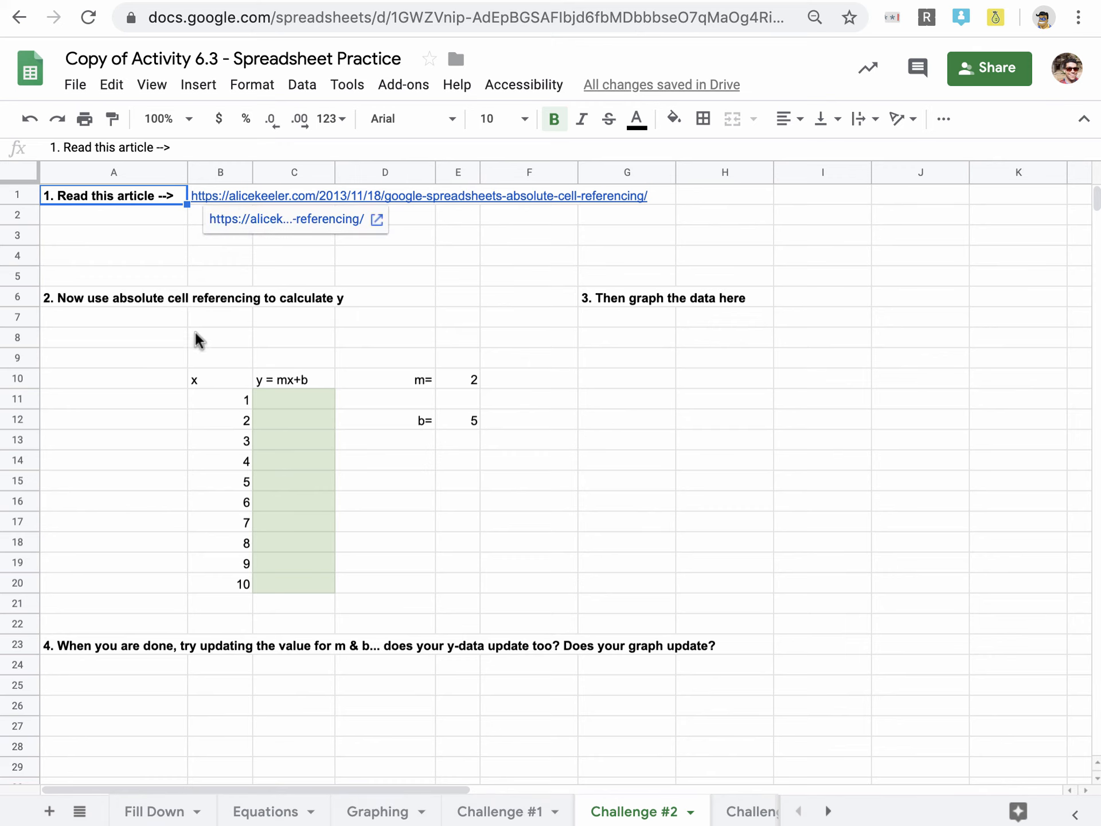
click(286, 811)
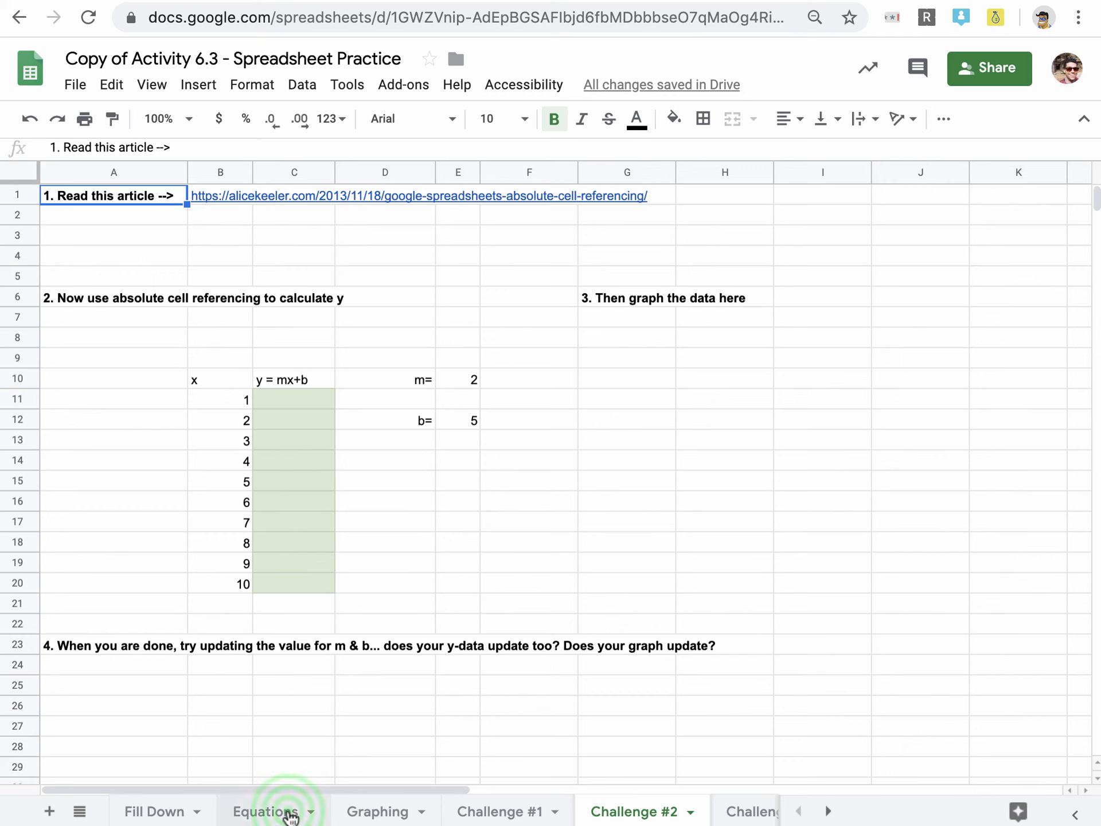